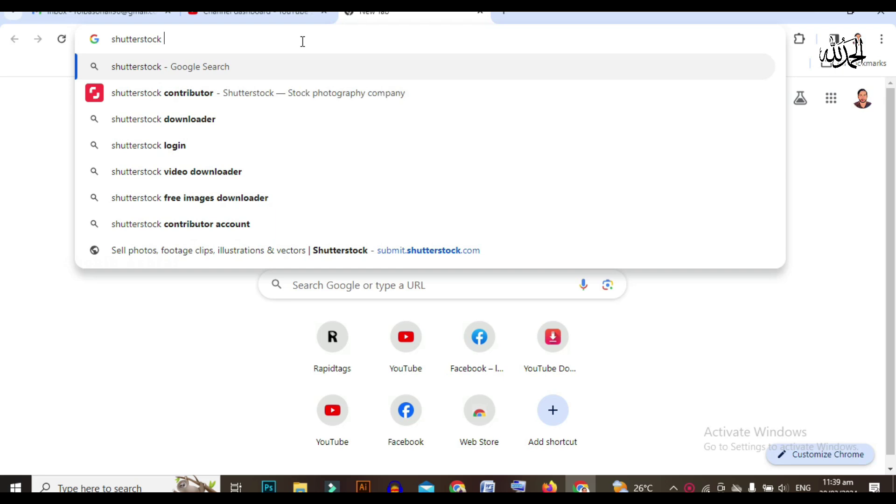
# Search Google for "shutterstock contributor" and open the submit.shutterstock.com result.
pyautogui.press('Return')
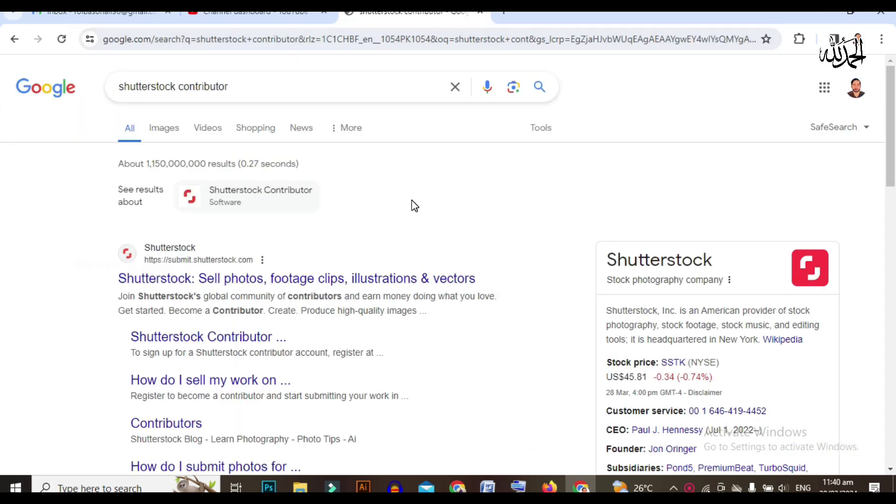
pyautogui.scroll(-1, 301, 213)
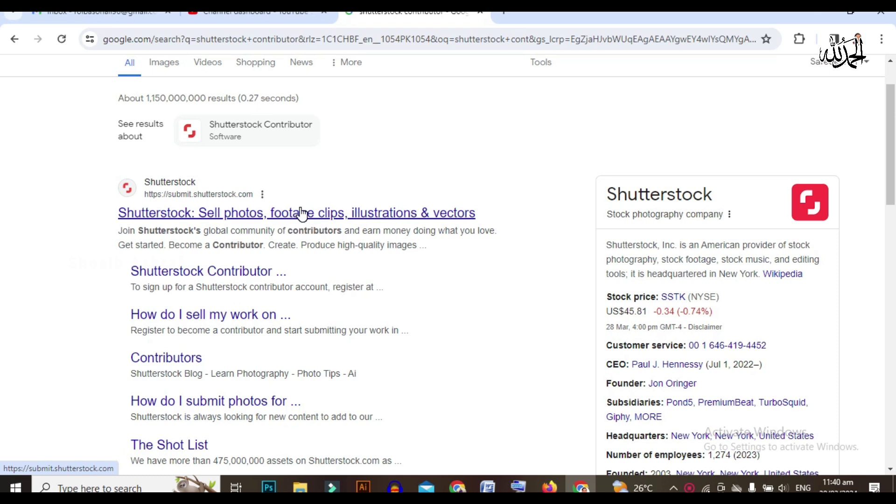
pyautogui.click(301, 213)
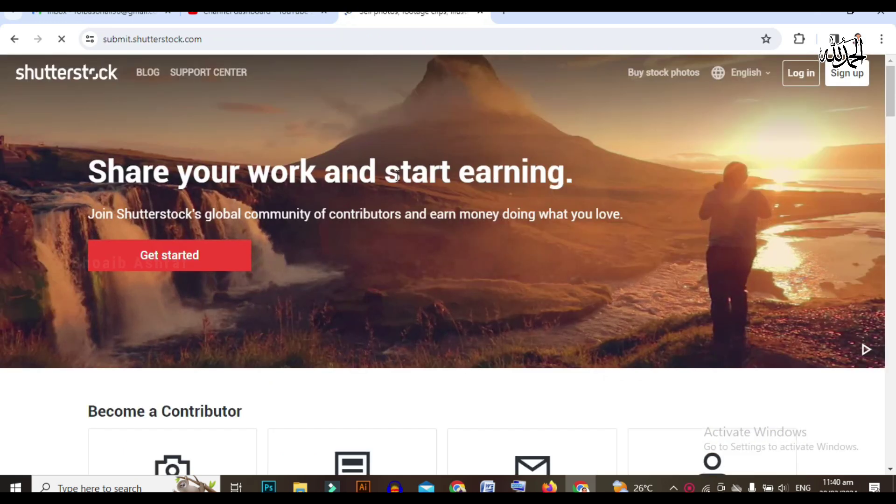
# Look through the contributor home page, from the Become a Contributor section down to the contributor app section, and return to its beginning.
pyautogui.scroll(-4, 407, 172)
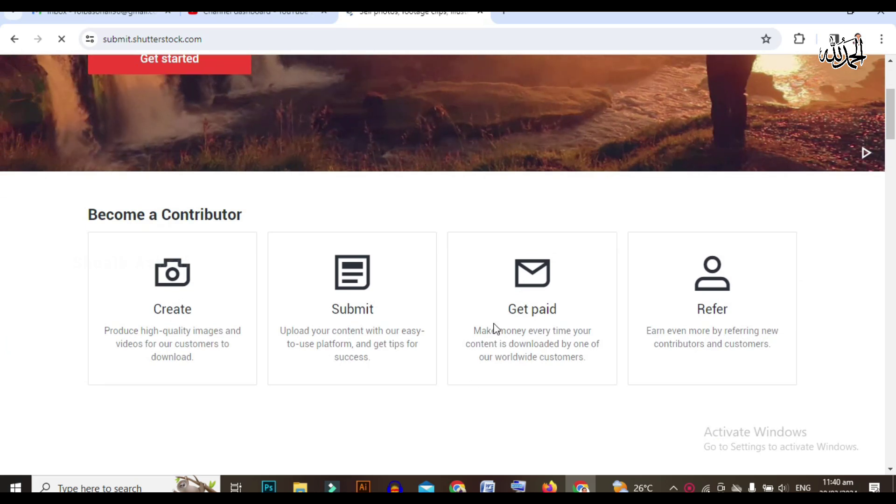
pyautogui.scroll(-5, 495, 318)
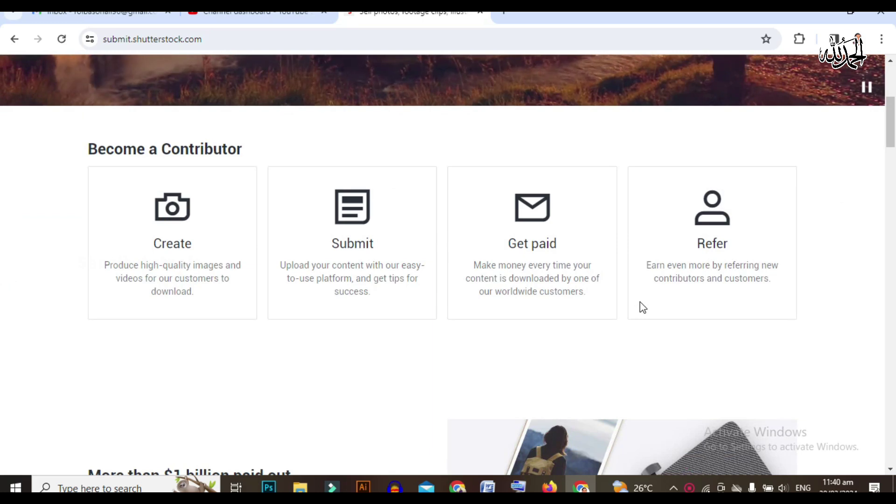
pyautogui.scroll(-1, 443, 326)
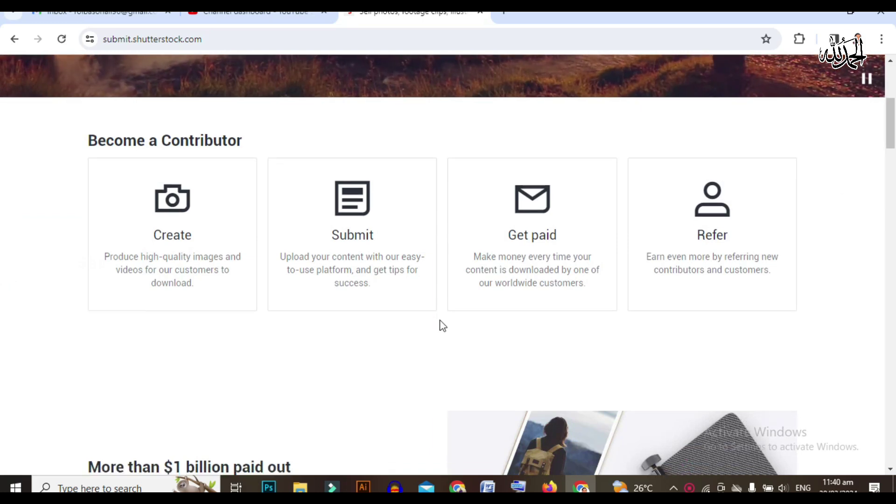
pyautogui.scroll(-5, 362, 292)
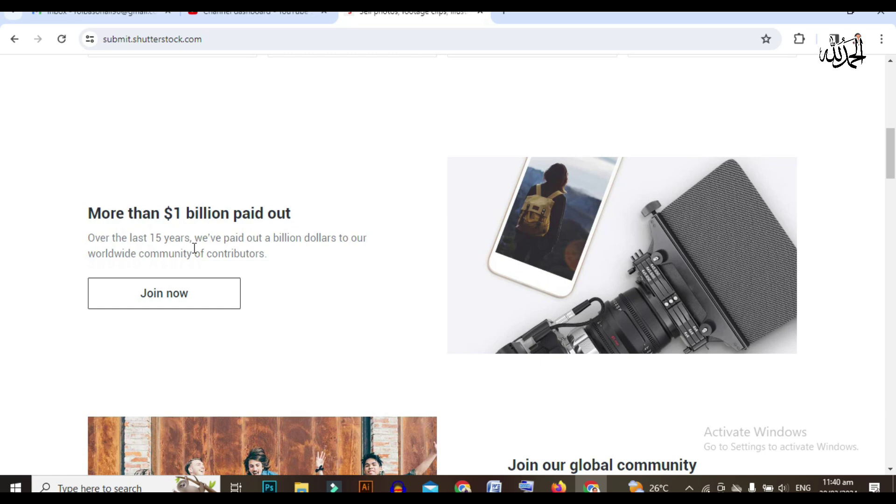
pyautogui.scroll(-3, 190, 268)
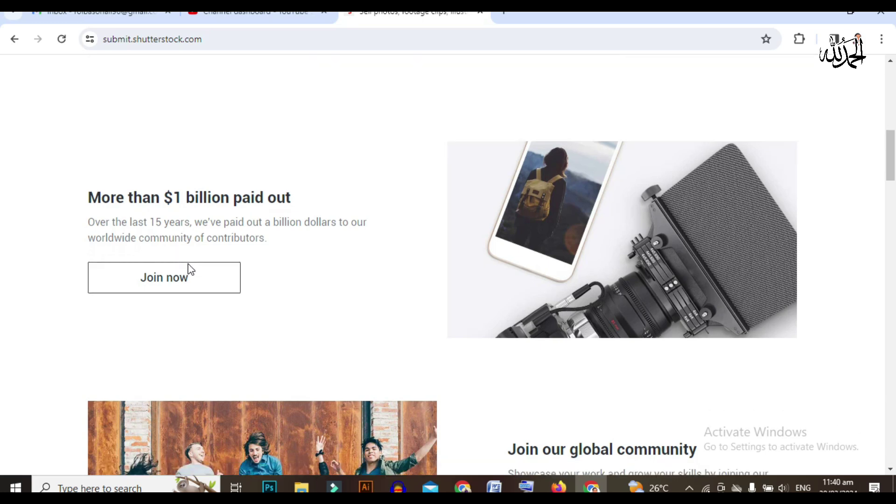
pyautogui.scroll(-4, 191, 269)
pyautogui.scroll(-14, 188, 264)
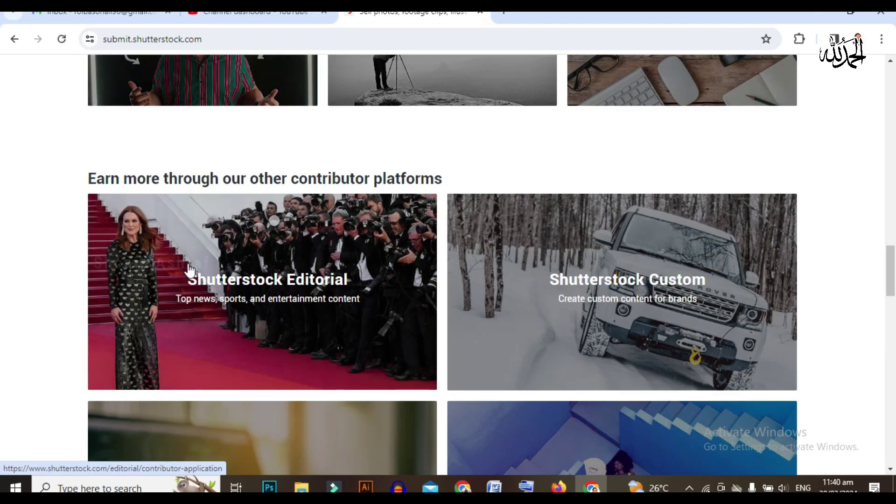
pyautogui.scroll(-13, 188, 269)
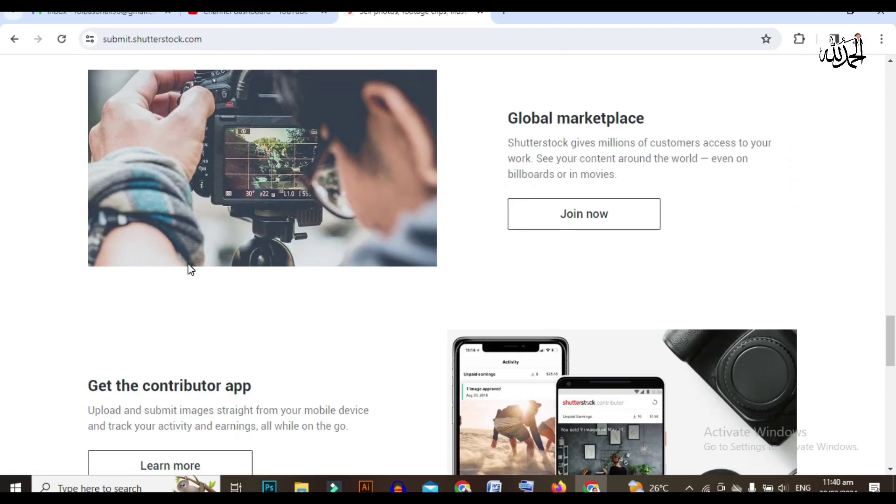
pyautogui.scroll(-4, 189, 269)
pyautogui.moveTo(891, 371); pyautogui.dragTo(893, 109)
pyautogui.scroll(1, 1, 105)
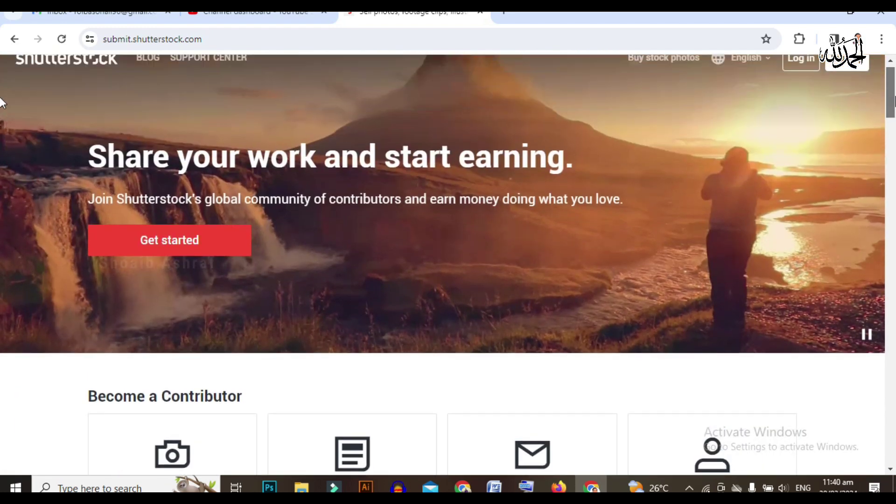
pyautogui.scroll(-11, 164, 254)
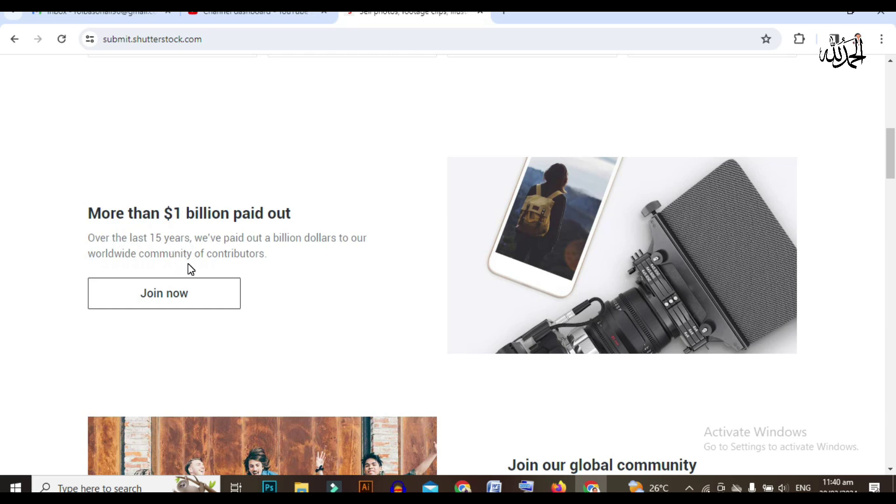
pyautogui.scroll(-3, 187, 266)
pyautogui.scroll(-4, 190, 269)
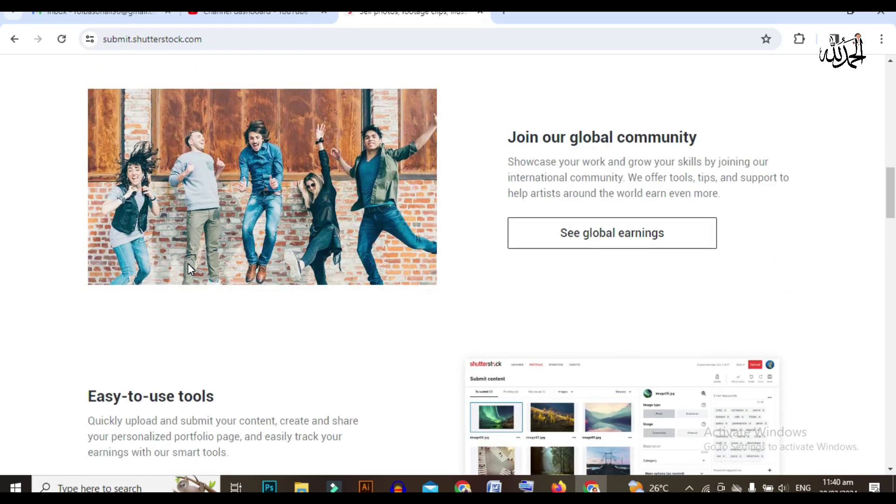
pyautogui.scroll(-13, 187, 265)
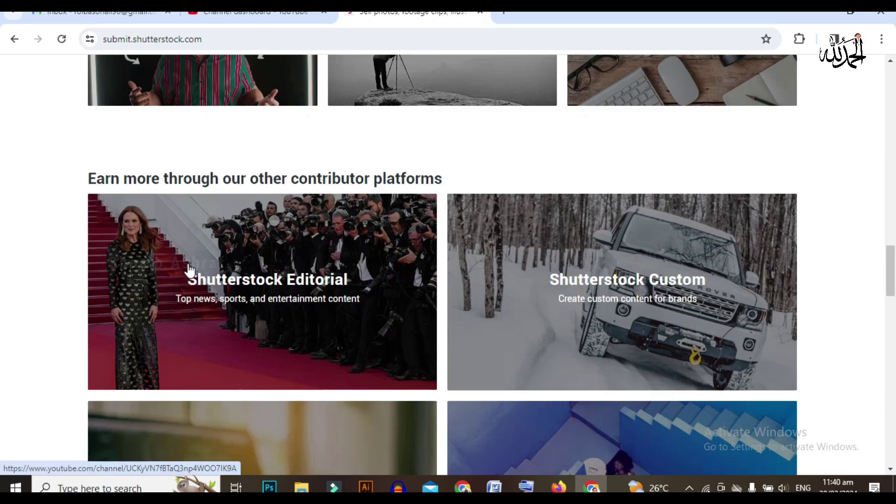
pyautogui.scroll(-12, 189, 269)
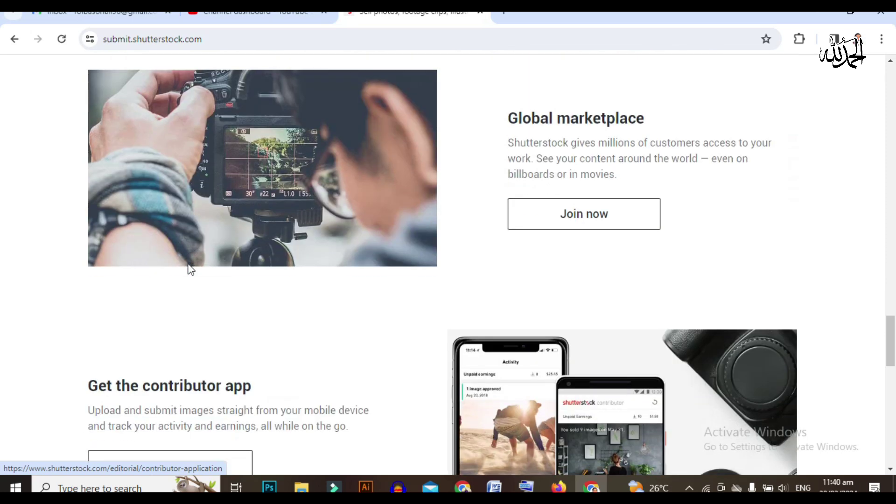
pyautogui.scroll(-4, 189, 268)
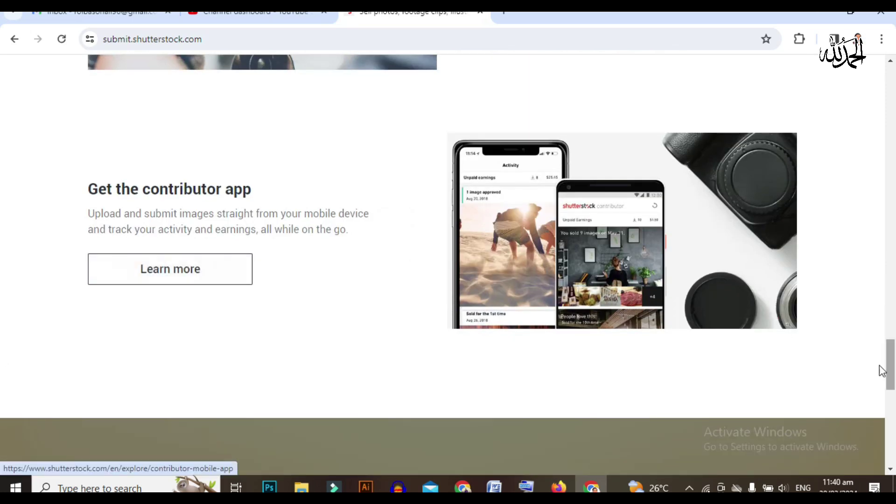
pyautogui.moveTo(893, 370); pyautogui.dragTo(894, 97)
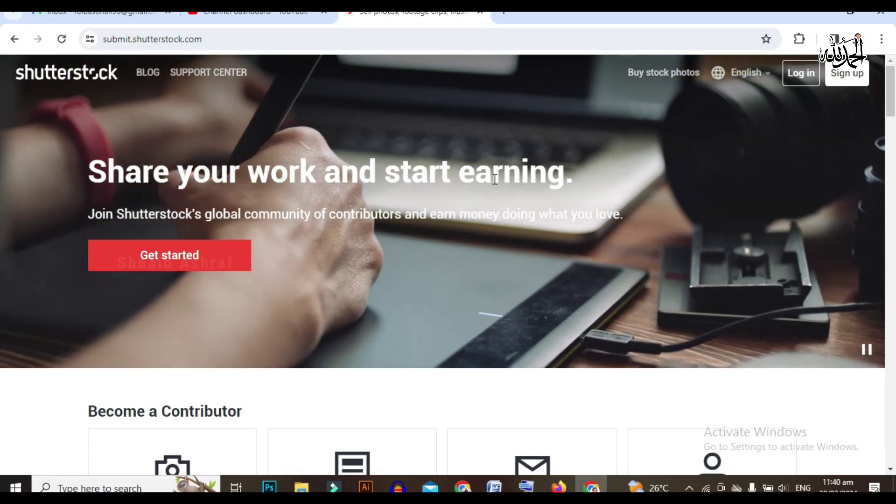
# Open the contributor sign-up form from Get started and review its name, email, password and age/terms certification fields.
pyautogui.click(182, 264)
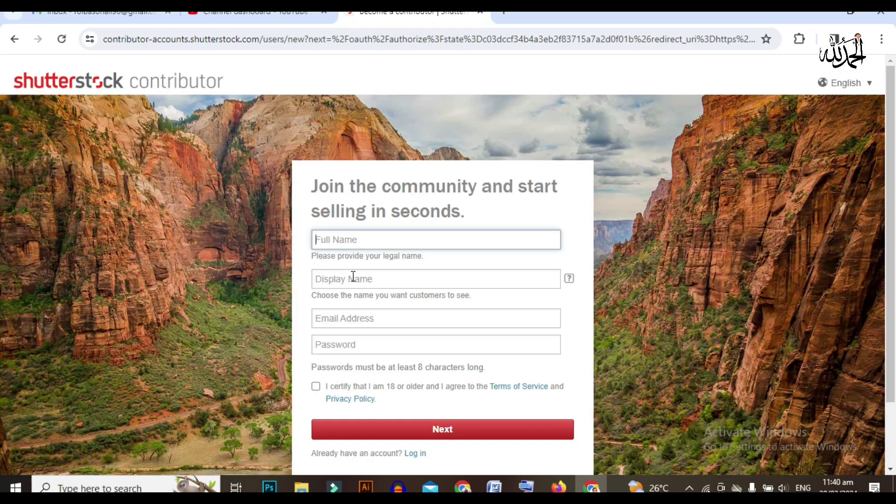
pyautogui.click(351, 279)
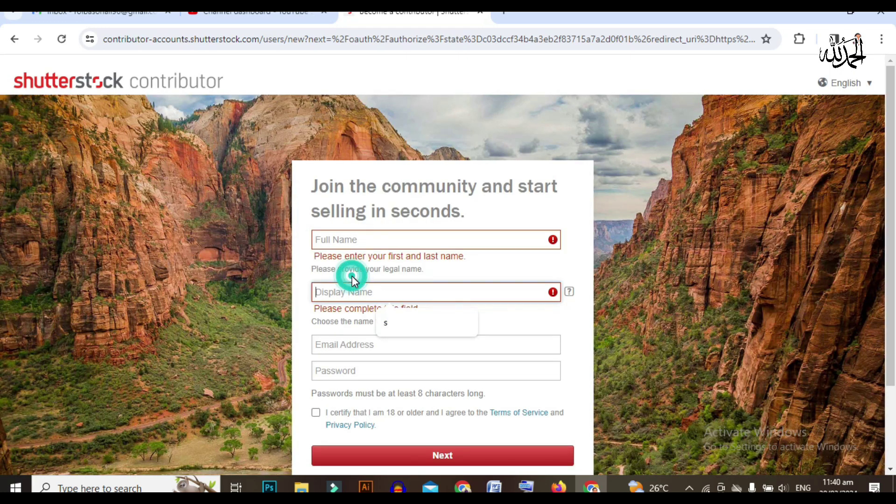
pyautogui.click(340, 345)
pyautogui.click(579, 344)
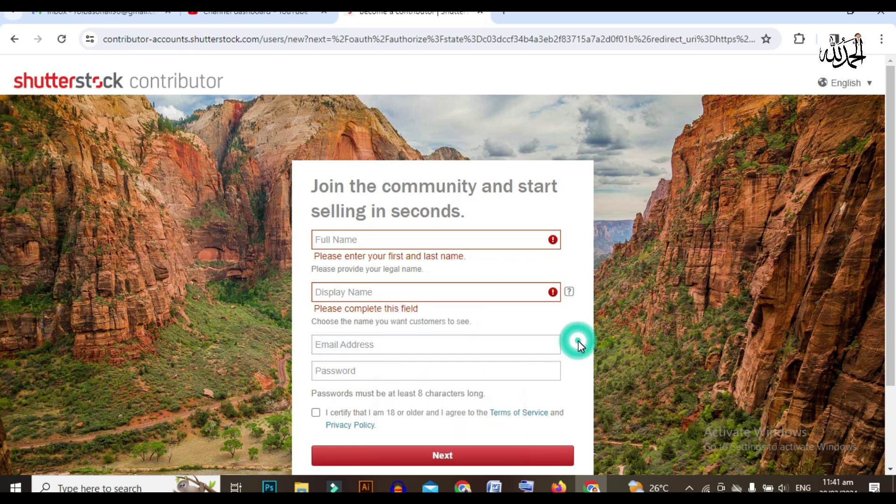
pyautogui.scroll(-1, 436, 424)
pyautogui.scroll(-2, 436, 424)
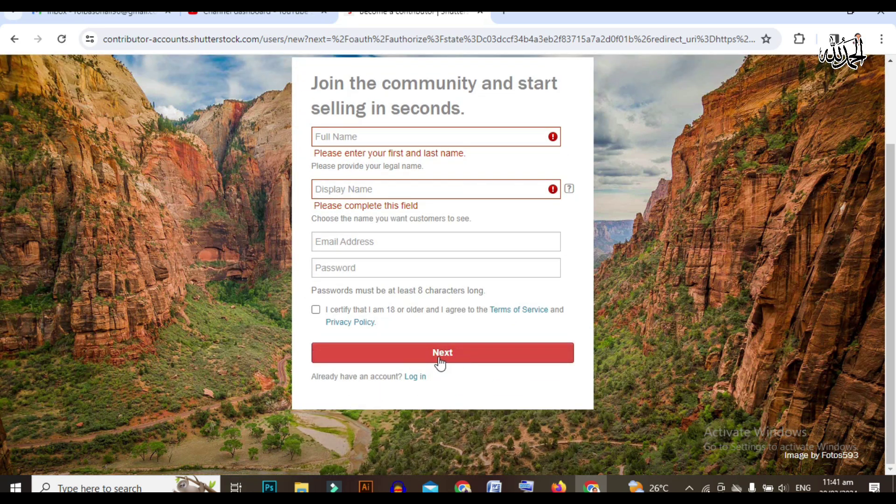
pyautogui.scroll(2, 384, 218)
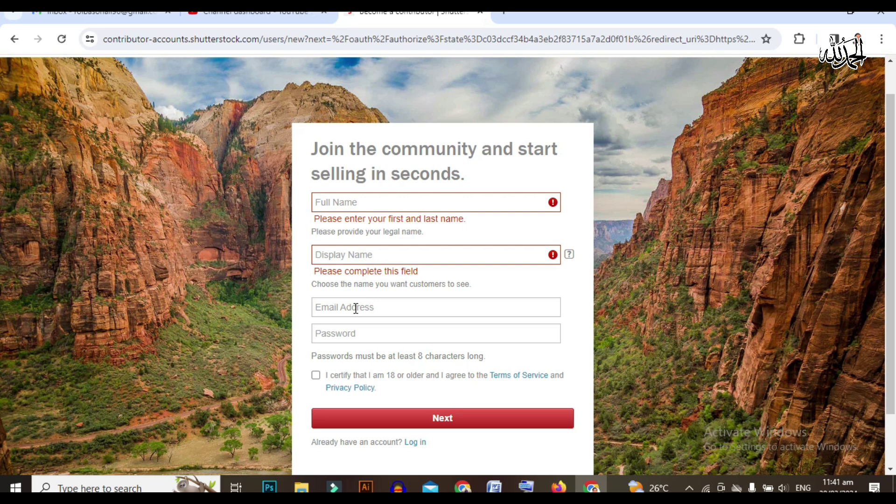
pyautogui.click(316, 375)
pyautogui.click(315, 375)
# Fill in the full name, display name, email address and account password, certify age and terms, and submit the sign-up form.
pyautogui.click(364, 202)
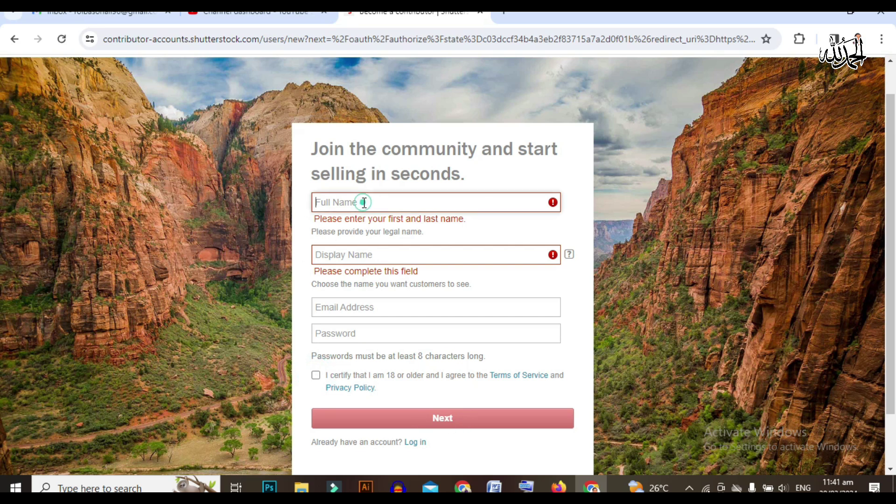
pyautogui.write('Roda')
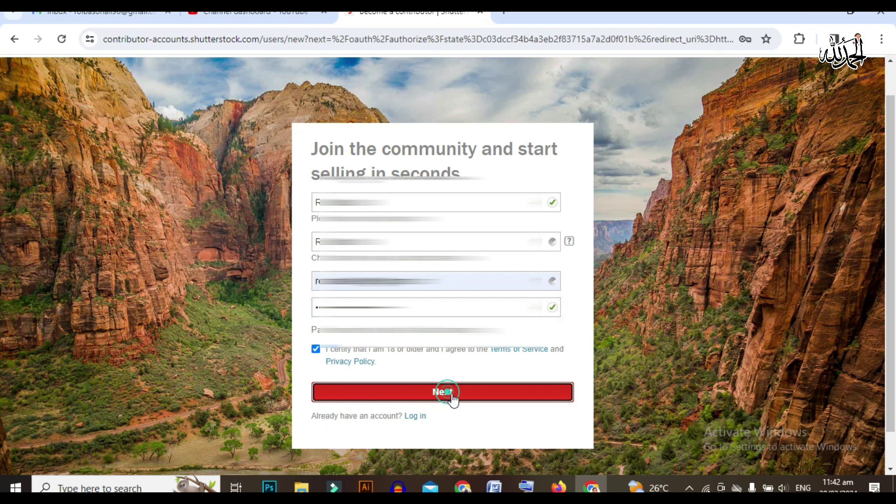
pyautogui.click(452, 394)
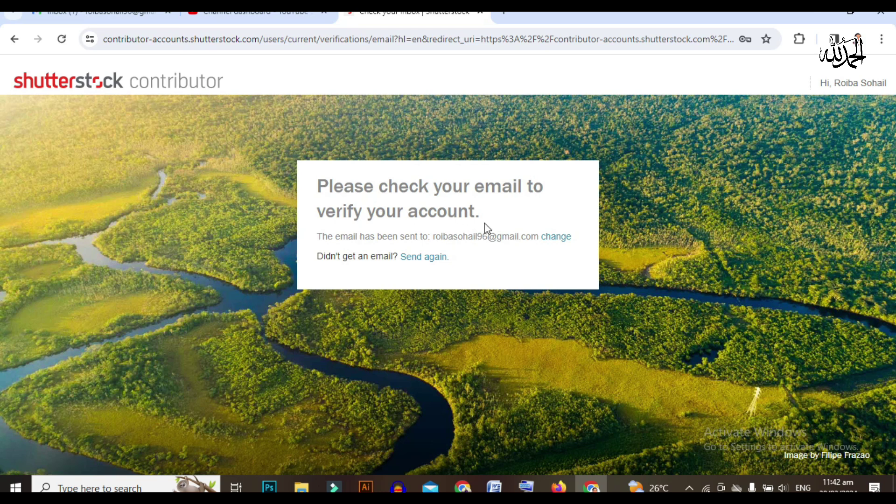
# Switch to Gmail, open Shutterstock's "Verify your email address" message and follow its verification link.
pyautogui.click(101, 12)
pyautogui.click(400, 176)
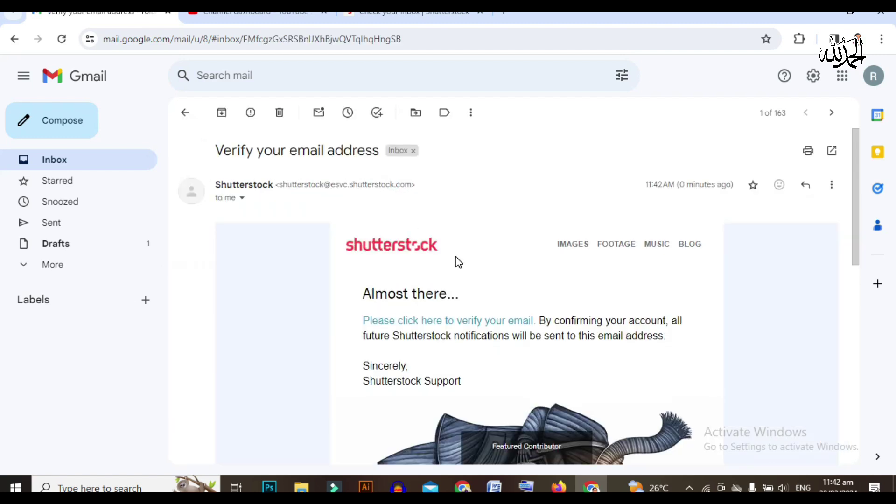
pyautogui.scroll(-3, 455, 256)
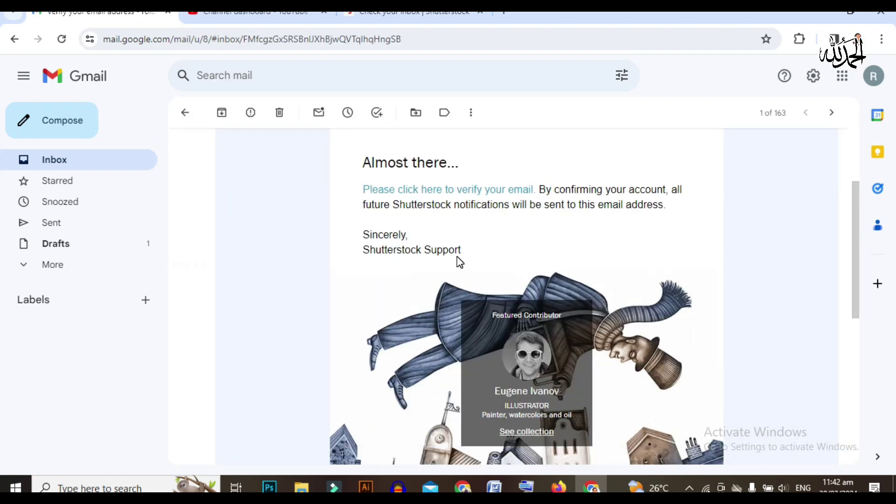
pyautogui.click(491, 192)
pyautogui.click(80, 16)
pyautogui.scroll(-6, 523, 234)
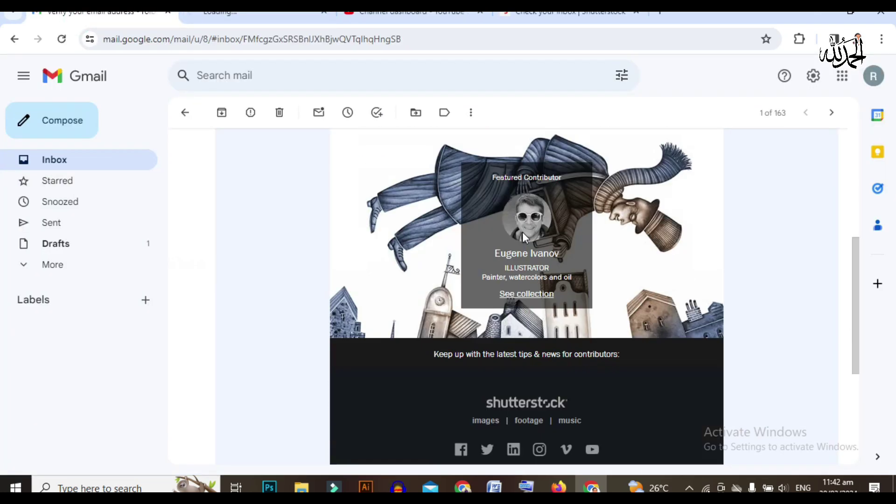
pyautogui.scroll(5, 520, 233)
pyautogui.scroll(4, 519, 234)
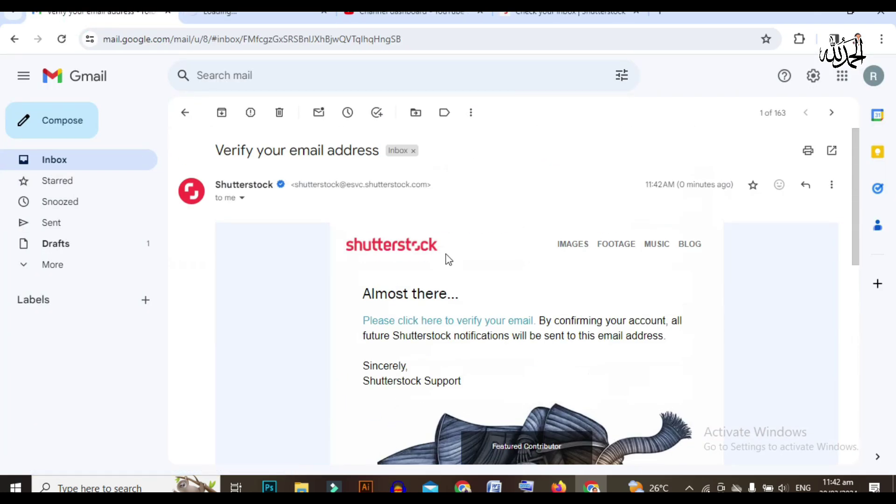
pyautogui.click(77, 157)
# Move the verification page's tab behind the other tabs and continue from the email confirmation to the address form.
pyautogui.moveTo(273, 17); pyautogui.dragTo(621, 20)
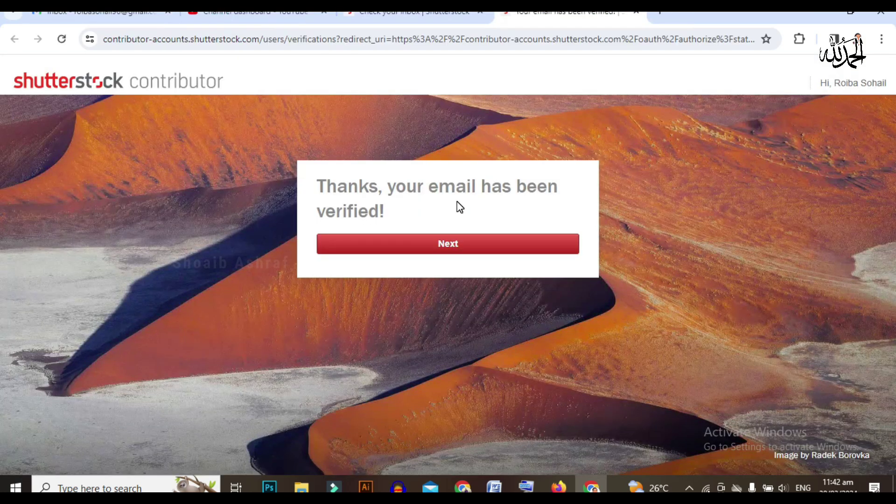
pyautogui.click(455, 247)
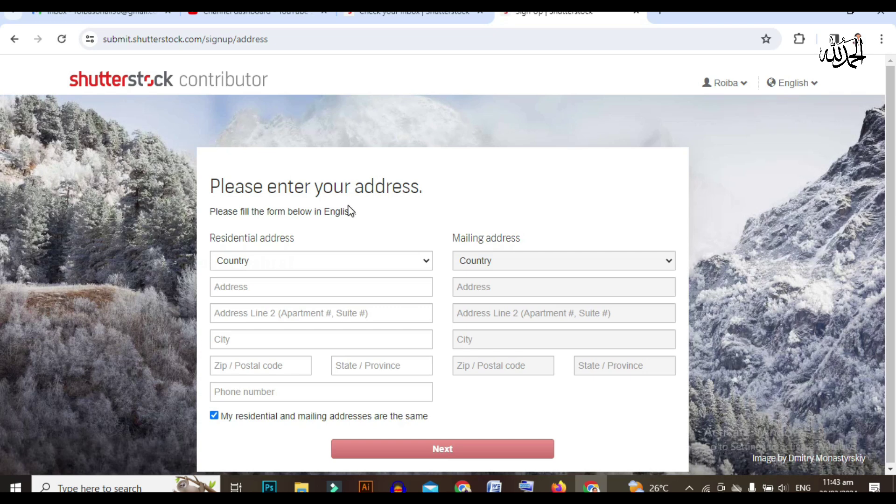
# Select Pakistan as the residential country, fill in the street address, city, postal code, state and phone number, and submit the address form.
pyautogui.scroll(-1, 409, 342)
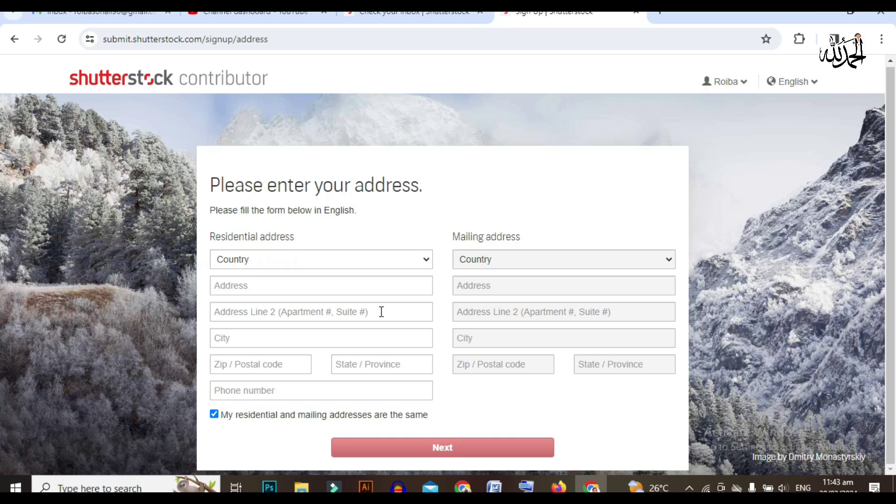
pyautogui.click(359, 260)
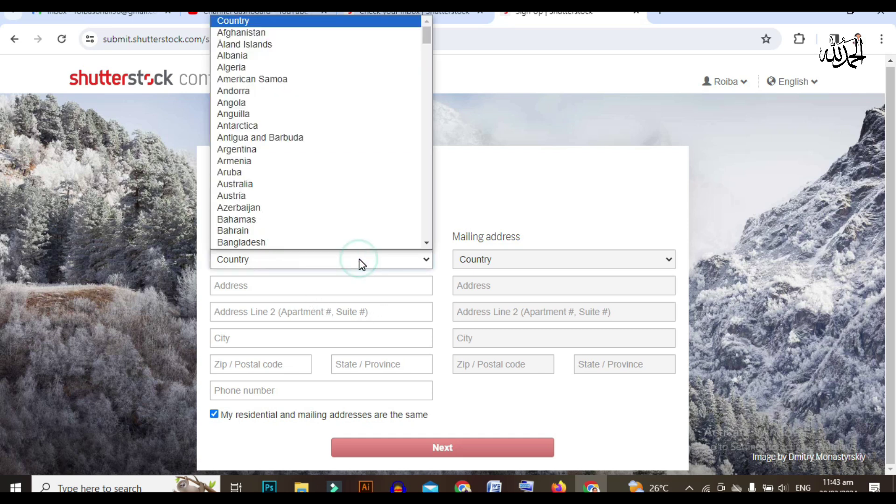
pyautogui.scroll(-20, 313, 248)
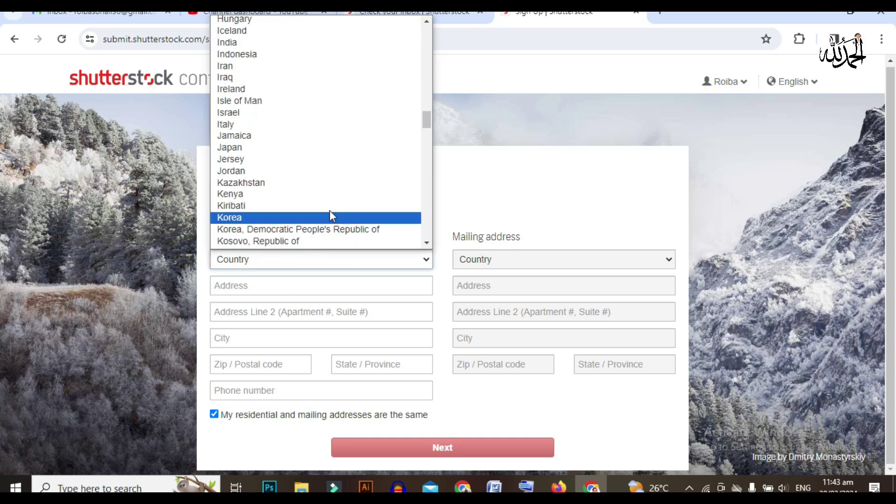
pyautogui.scroll(10, 337, 210)
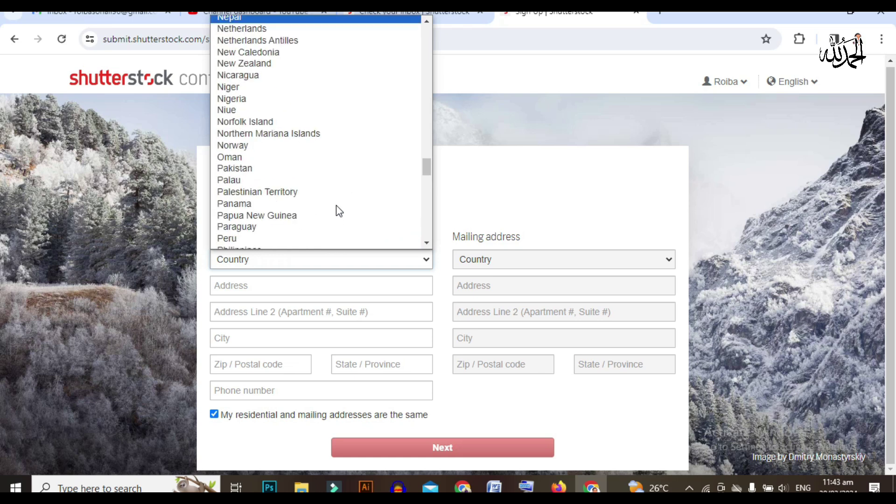
pyautogui.click(251, 173)
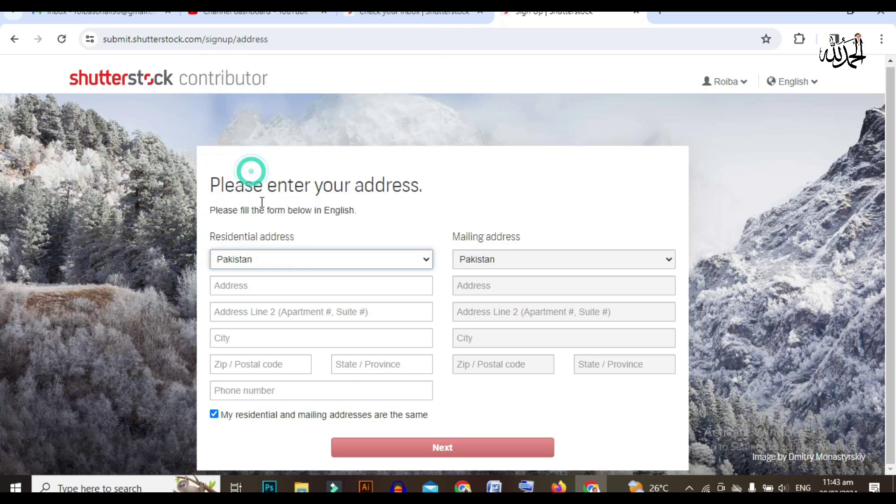
pyautogui.click(261, 282)
pyautogui.click(327, 317)
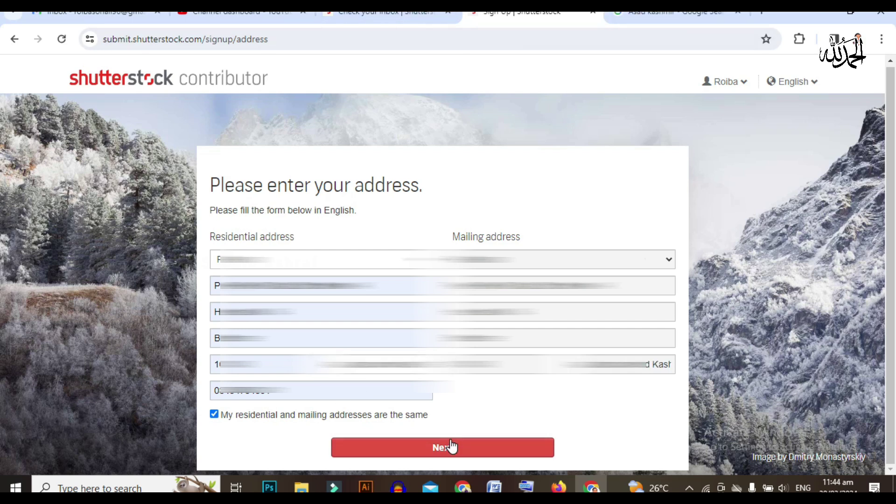
pyautogui.click(451, 447)
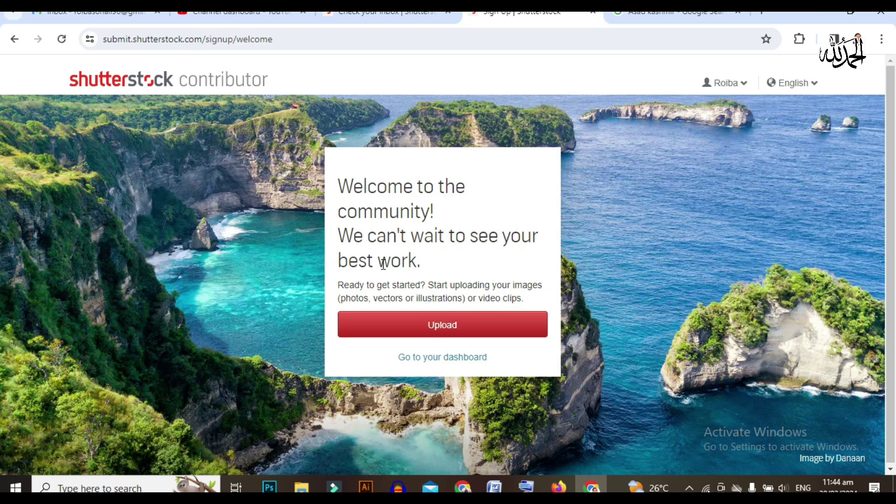
# Continue from the welcome page to the contributor dashboard and close the leftover Google search tab.
pyautogui.click(430, 359)
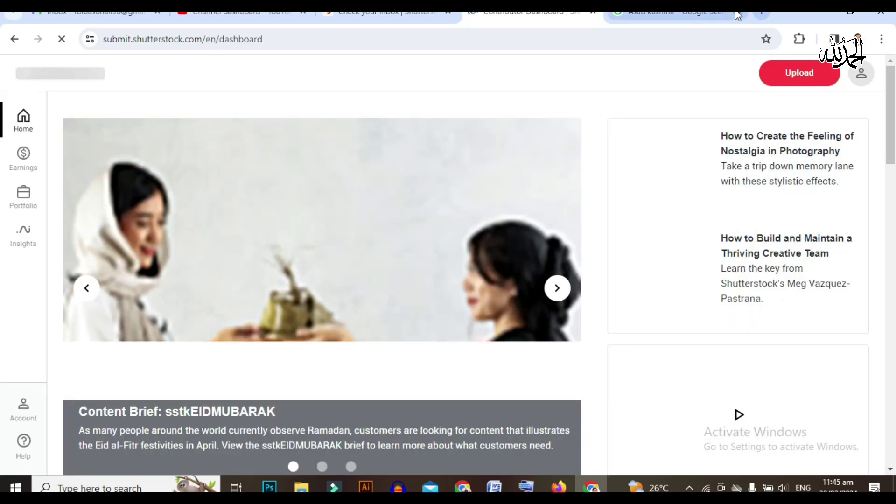
pyautogui.click(737, 13)
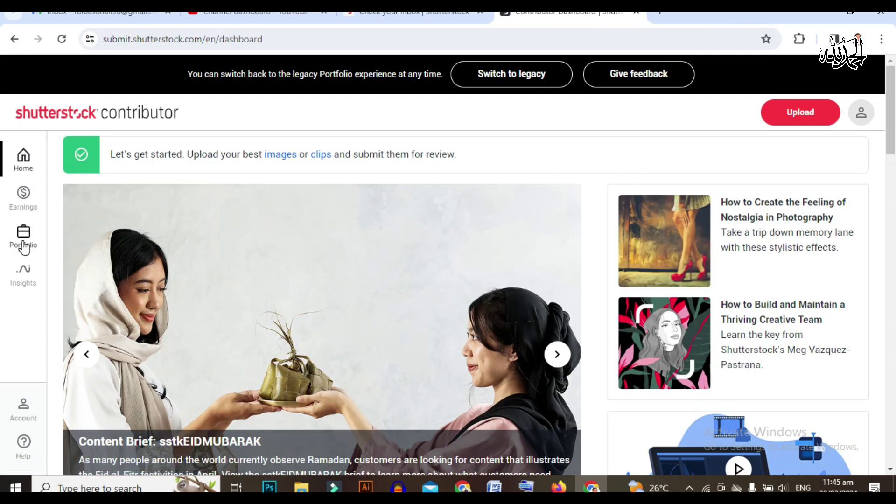
# Review the dashboard's portfolio status, earnings, latest downloads, creative insights, collections and top performers sections.
pyautogui.scroll(-4, 43, 261)
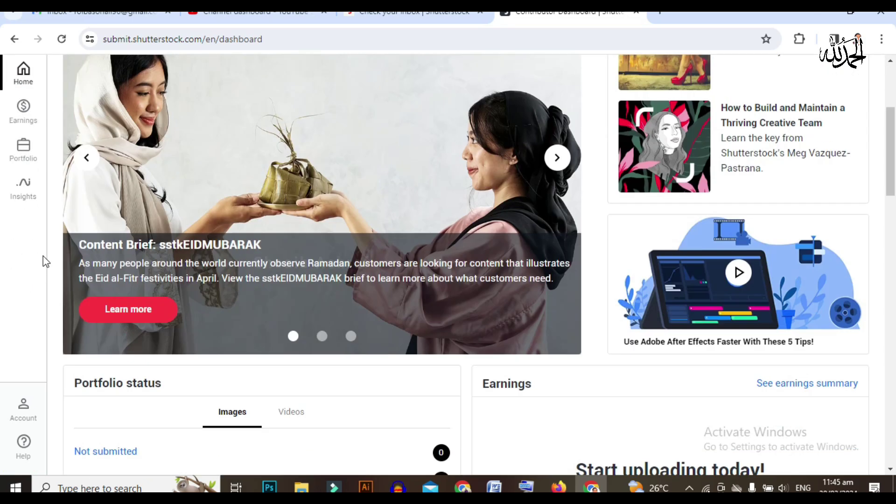
pyautogui.scroll(-4, 52, 254)
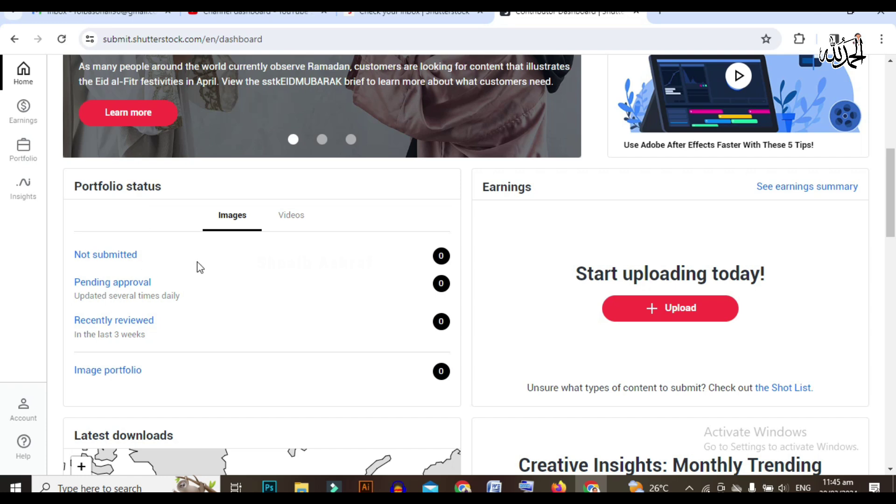
pyautogui.scroll(-7, 200, 271)
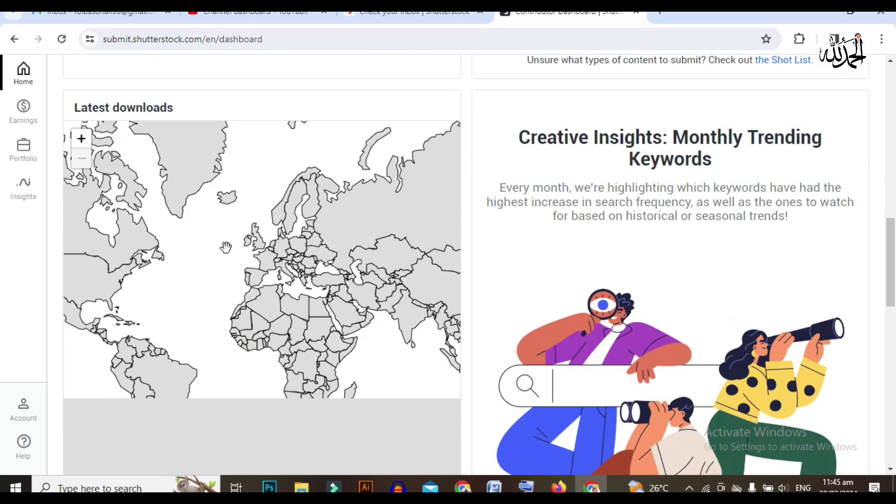
pyautogui.scroll(-3, 225, 248)
pyautogui.scroll(1, 233, 204)
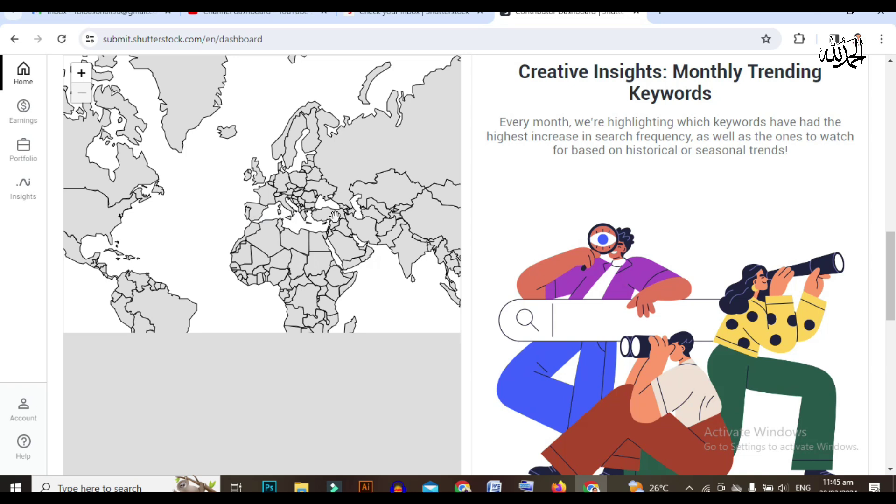
pyautogui.scroll(-6, 356, 199)
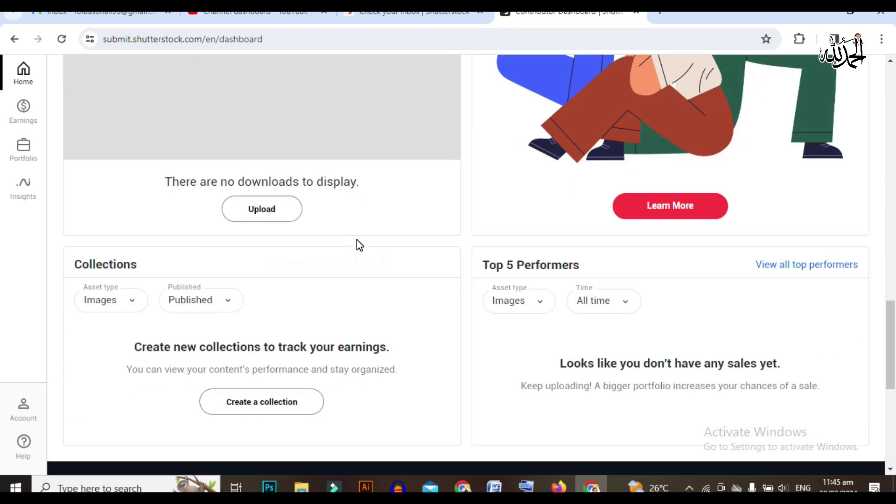
pyautogui.scroll(-3, 357, 241)
pyautogui.scroll(12, 357, 239)
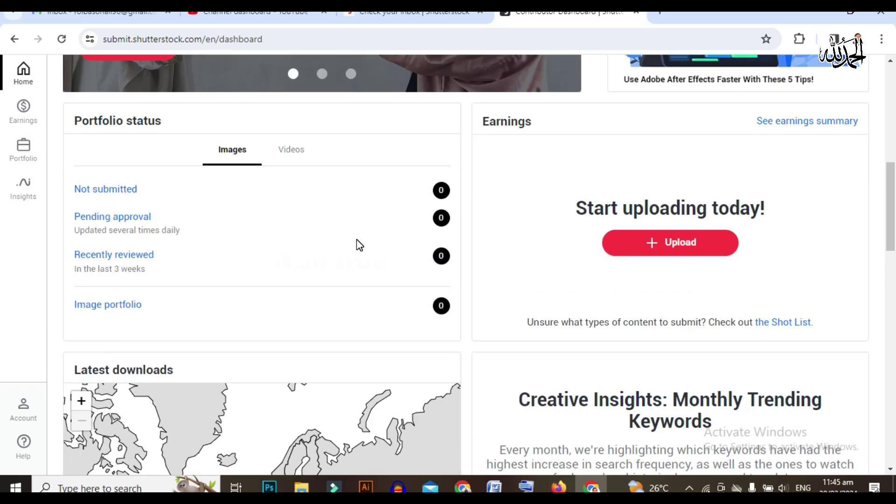
pyautogui.scroll(10, 357, 241)
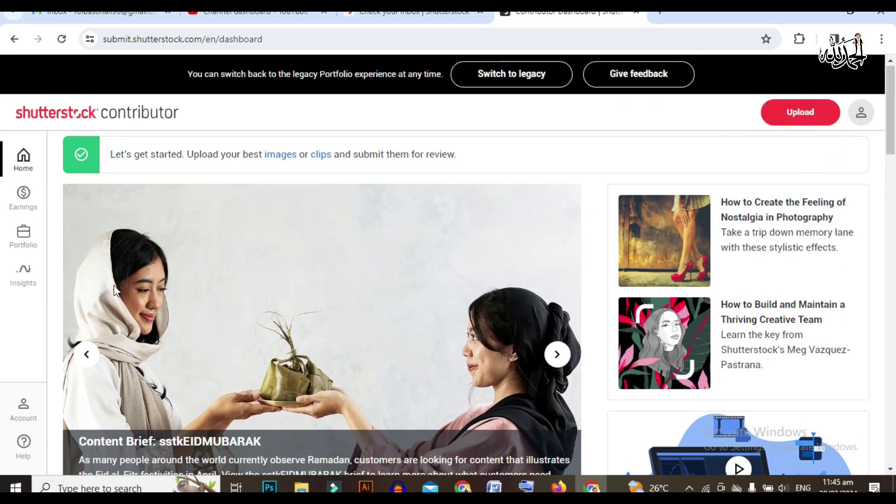
pyautogui.scroll(-1, 47, 373)
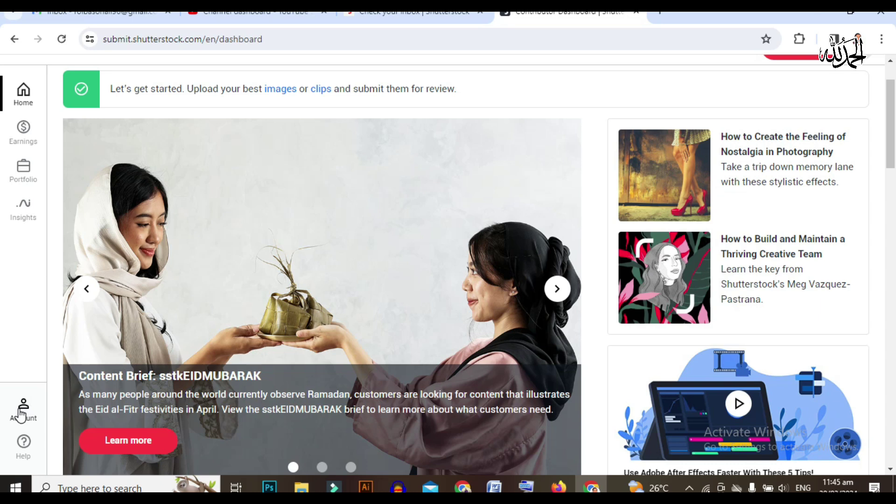
# Open the account's public profile page and review its basic information fields, from profile picture and portfolio URL to website, tagline and location.
pyautogui.click(21, 414)
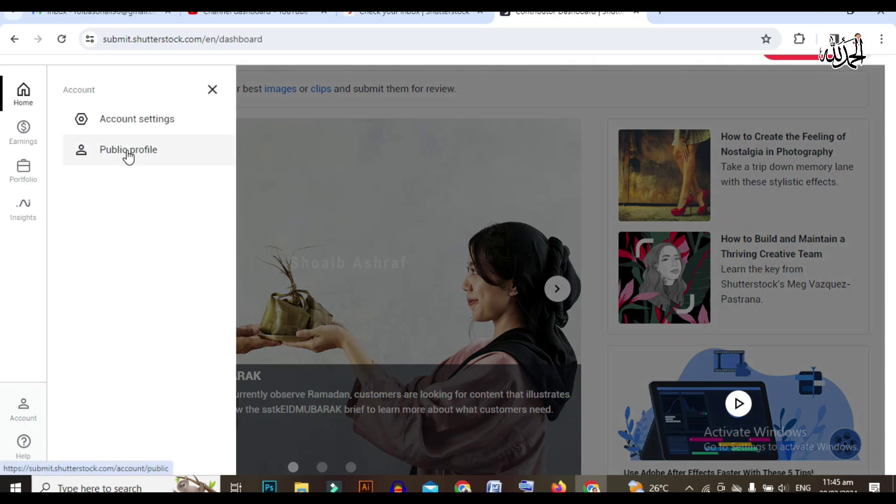
pyautogui.click(128, 155)
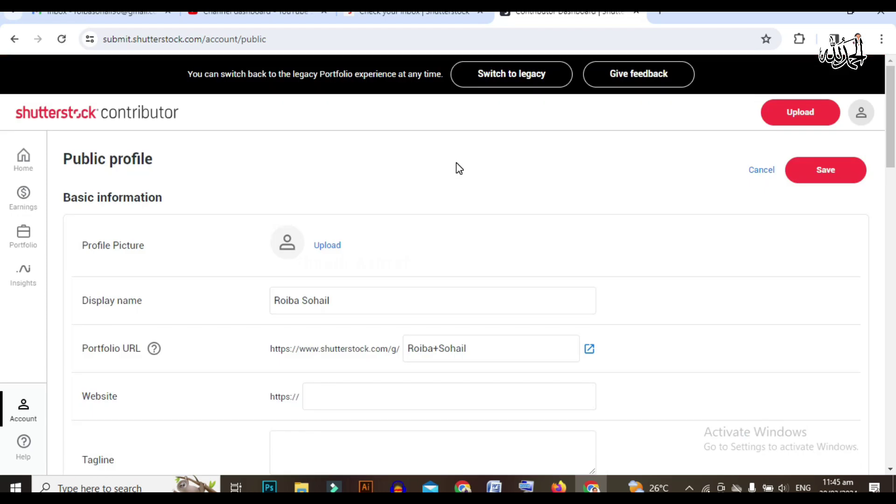
pyautogui.scroll(-2, 460, 168)
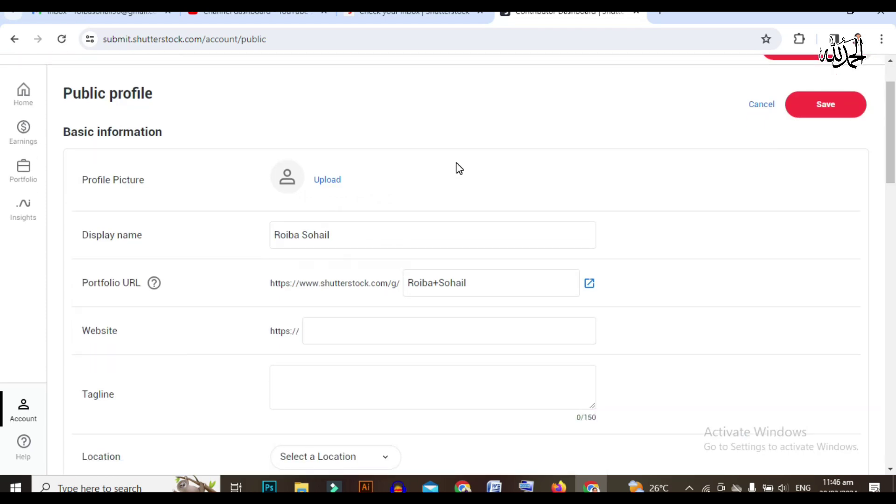
pyautogui.scroll(-3, 458, 164)
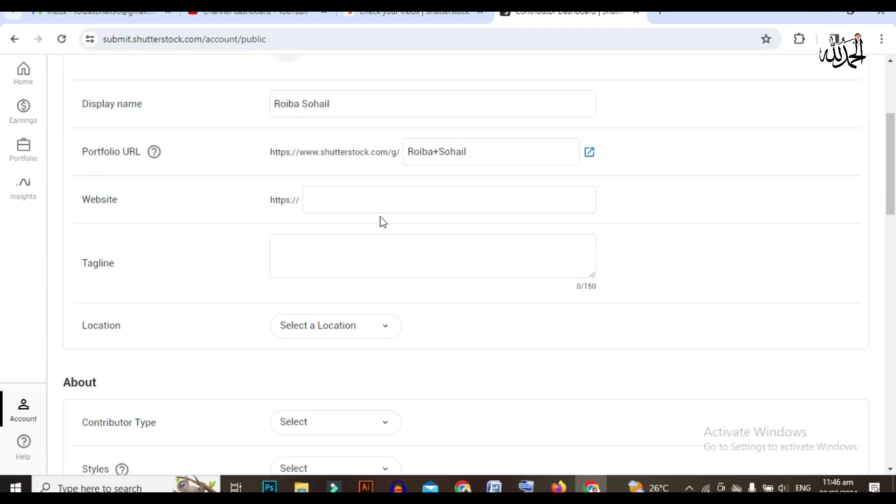
pyautogui.scroll(-2, 364, 222)
pyautogui.click(357, 130)
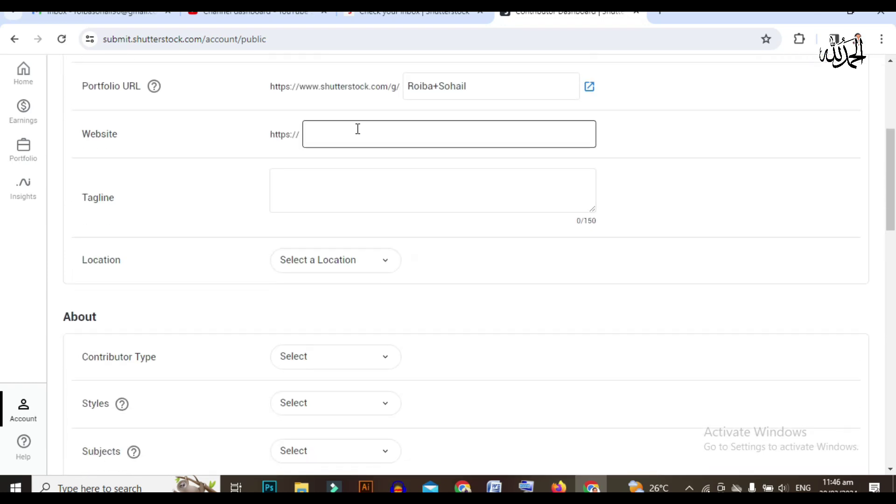
pyautogui.scroll(-2, 358, 129)
pyautogui.click(356, 128)
pyautogui.scroll(2, 356, 128)
pyautogui.scroll(-2, 356, 128)
pyautogui.click(271, 222)
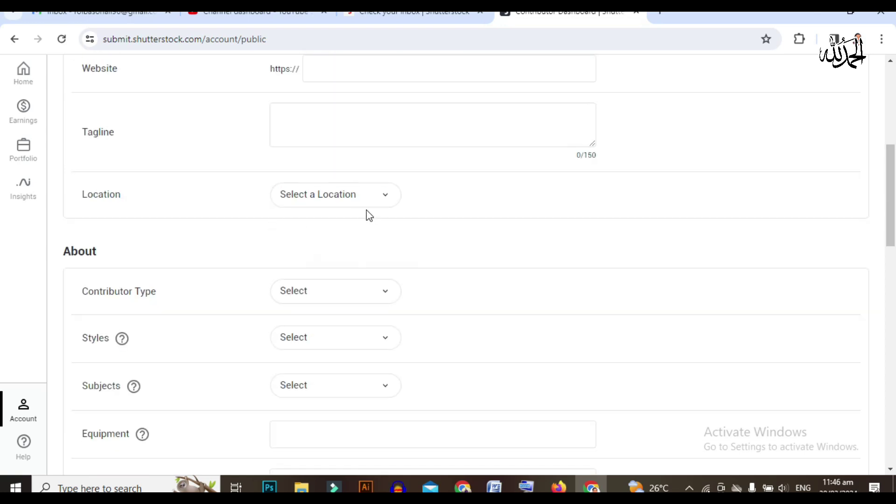
pyautogui.scroll(-1, 269, 242)
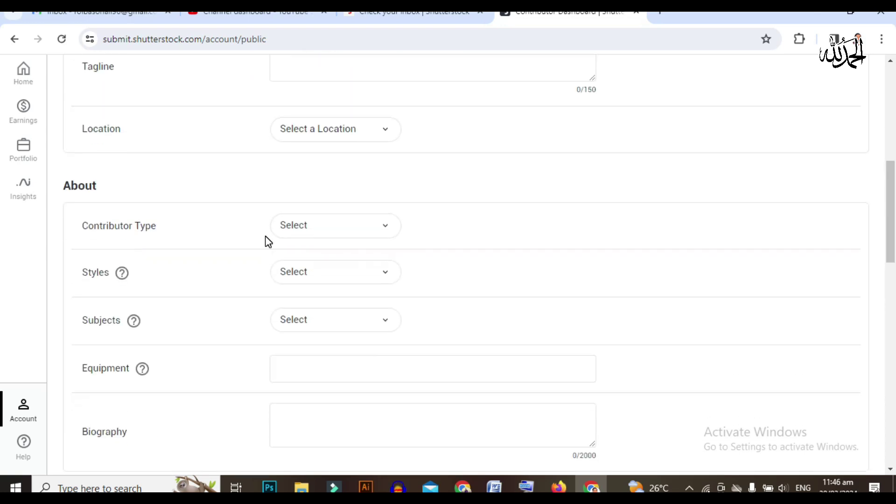
# Set the contributor type to Photographer, Illustrator / Vector Artist and Videographer in the profile's About section.
pyautogui.scroll(-1, 268, 241)
pyautogui.click(346, 170)
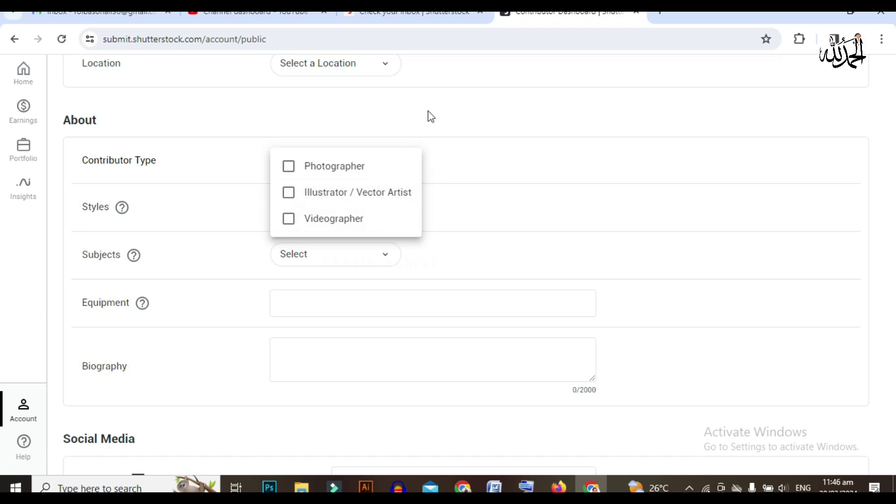
pyautogui.click(292, 166)
pyautogui.click(289, 193)
pyautogui.click(287, 219)
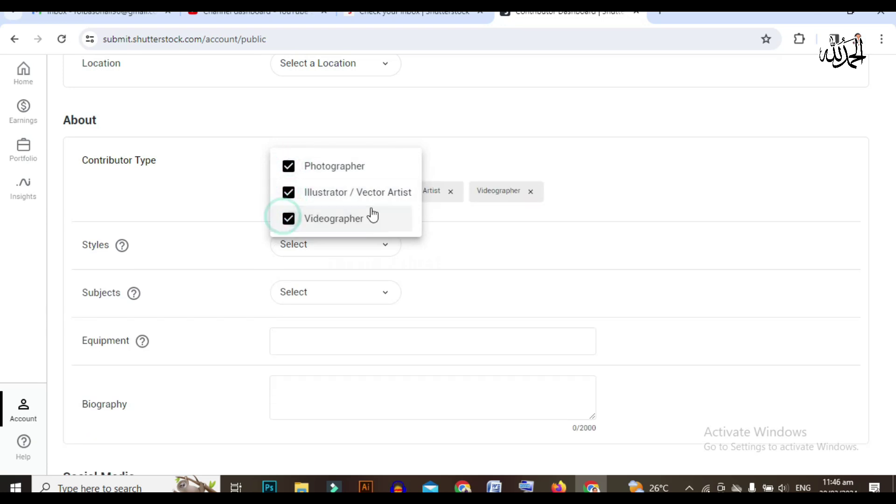
pyautogui.click(451, 137)
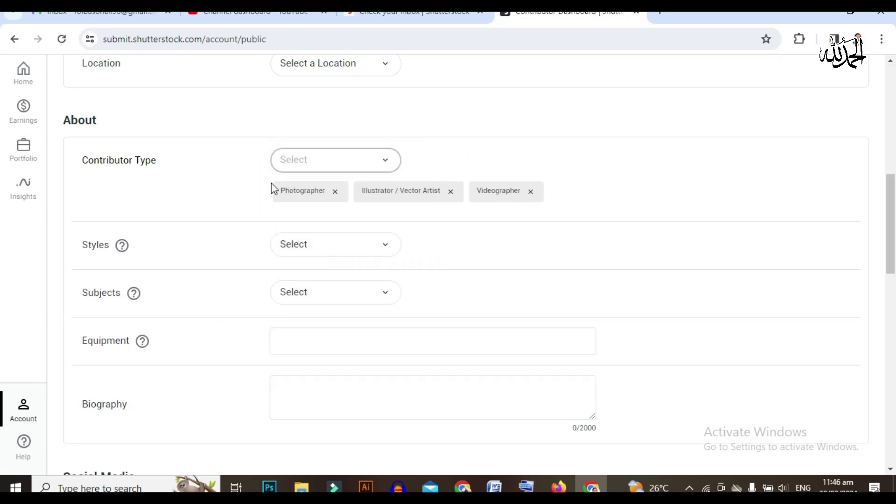
# Set the profile's Styles to Graphic, Mixed Media, Graffiti, Cartooning, Calligraphy, Landscape, Food, Nature, Night, Portrait, Lifestyle, Editorial, Still Life, Travel and Fashion.
pyautogui.scroll(-1, 271, 185)
pyautogui.click(378, 182)
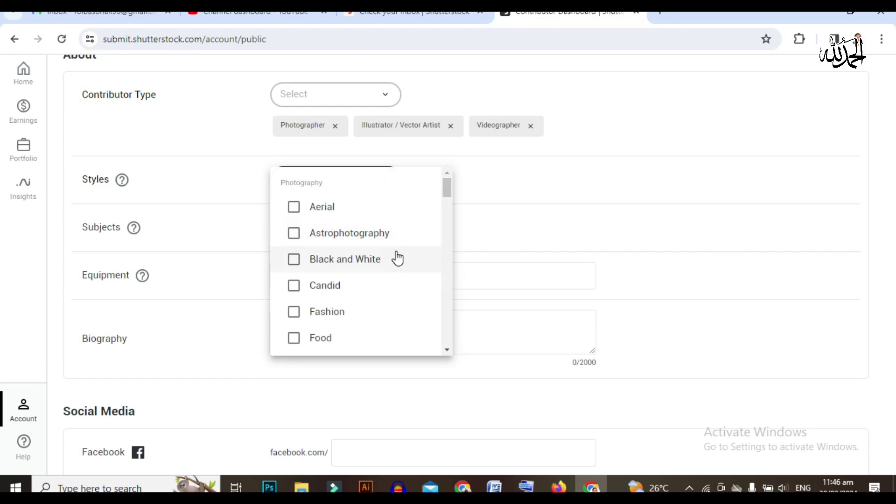
pyautogui.scroll(-1, 398, 258)
pyautogui.scroll(-2, 398, 256)
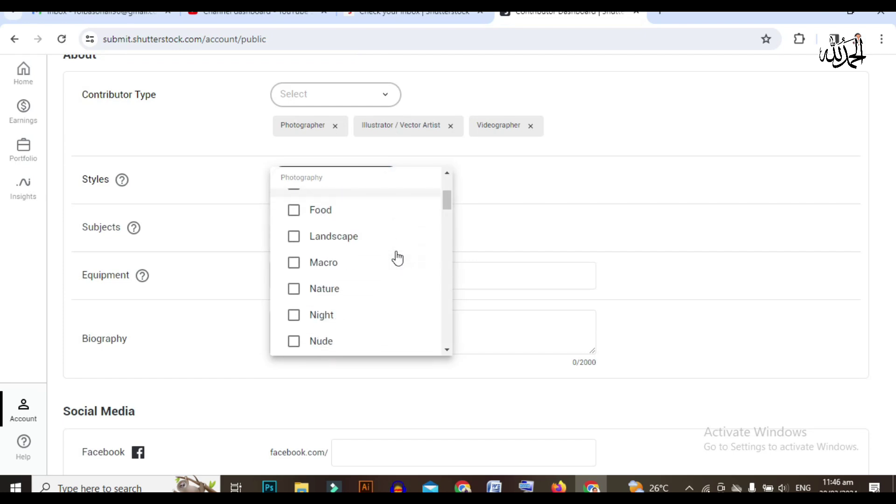
pyautogui.scroll(-1, 400, 250)
pyautogui.scroll(-2, 400, 247)
pyautogui.scroll(-4, 401, 247)
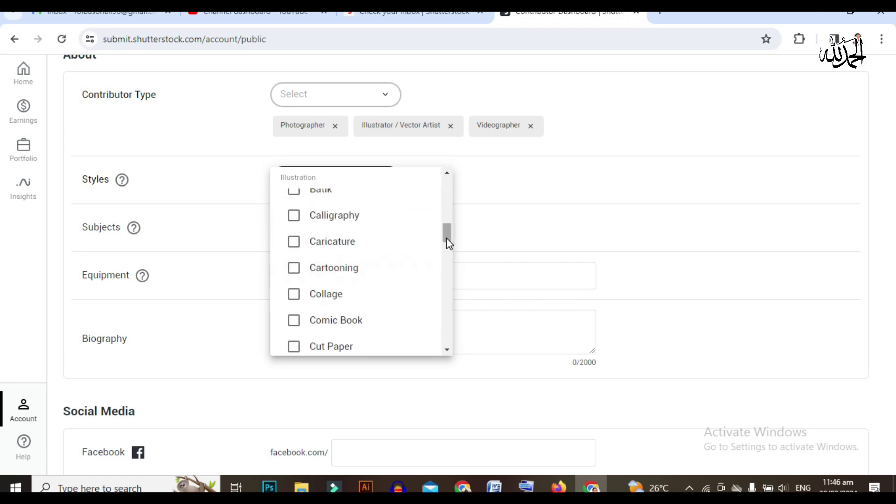
pyautogui.moveTo(447, 237); pyautogui.dragTo(456, 196)
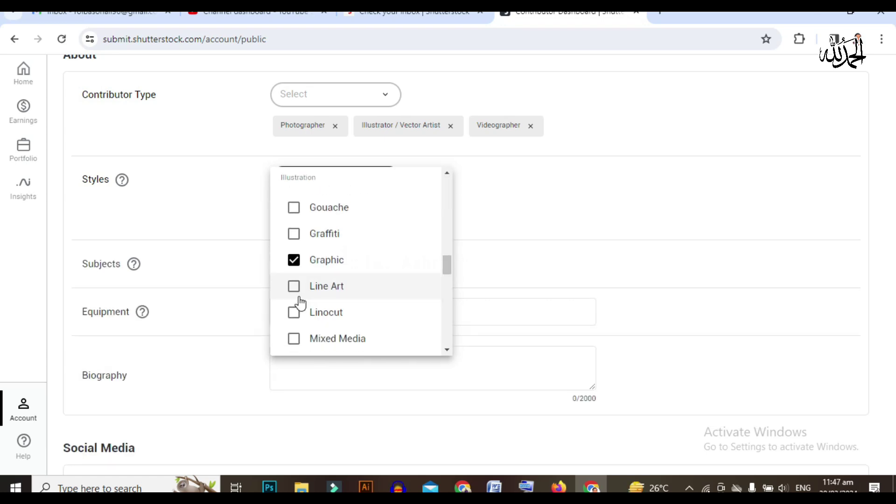
pyautogui.scroll(-6, 300, 303)
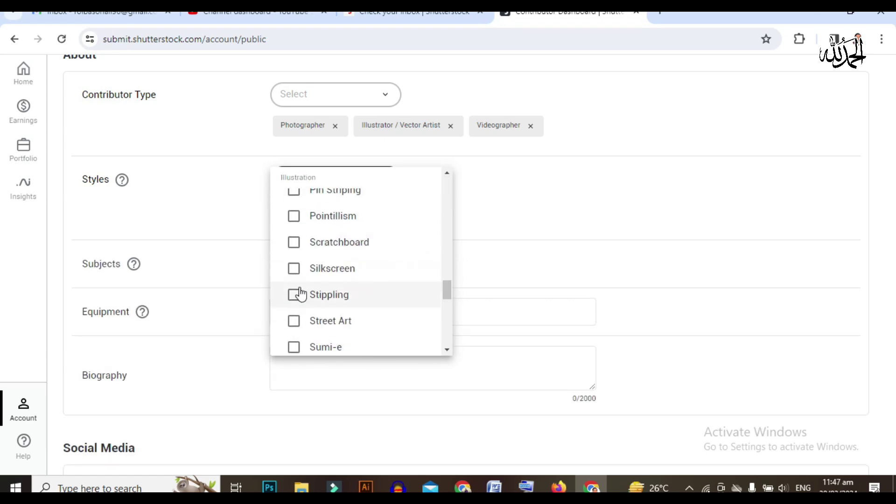
pyautogui.scroll(5, 301, 293)
pyautogui.click(295, 280)
pyautogui.scroll(2, 300, 282)
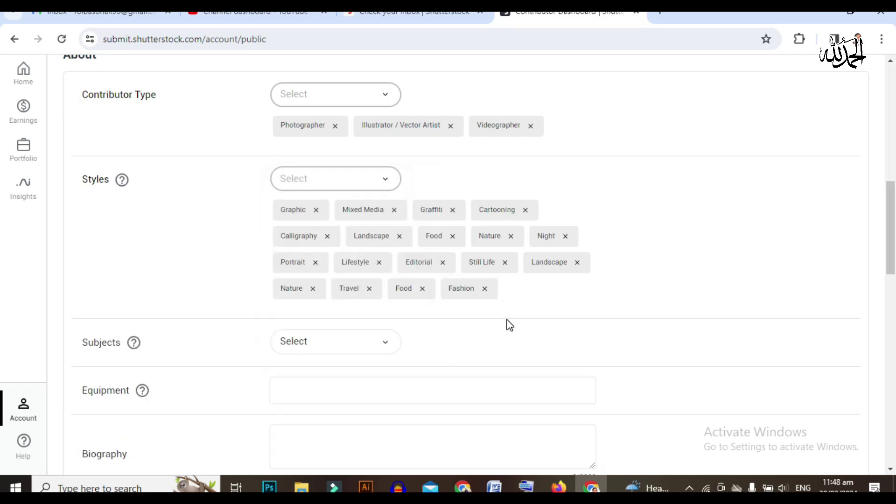
# Set the profile's Subjects to Abstract, Alphabet, Design, Vectors and Symbols.
pyautogui.scroll(-3, 510, 326)
pyautogui.moveTo(141, 217)
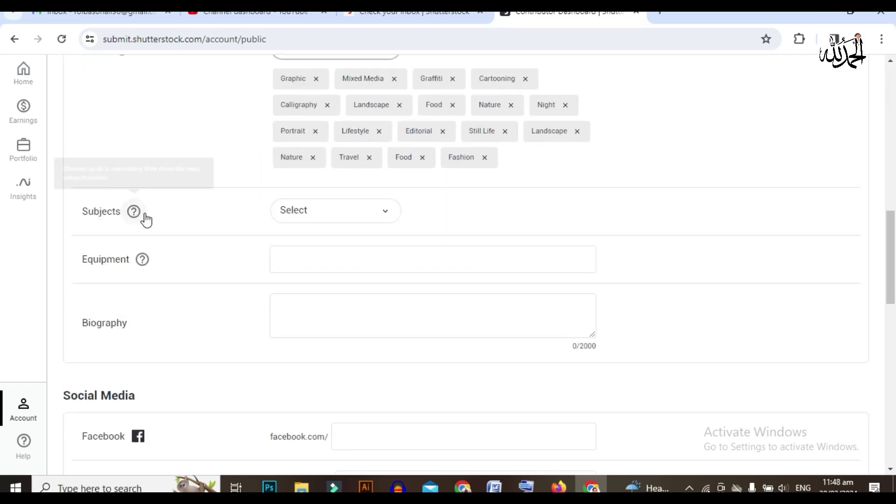
pyautogui.click(355, 213)
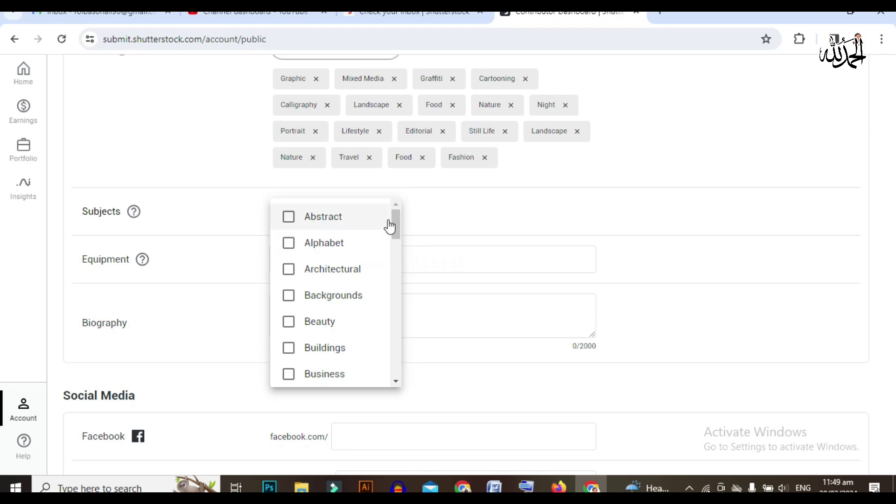
pyautogui.click(302, 223)
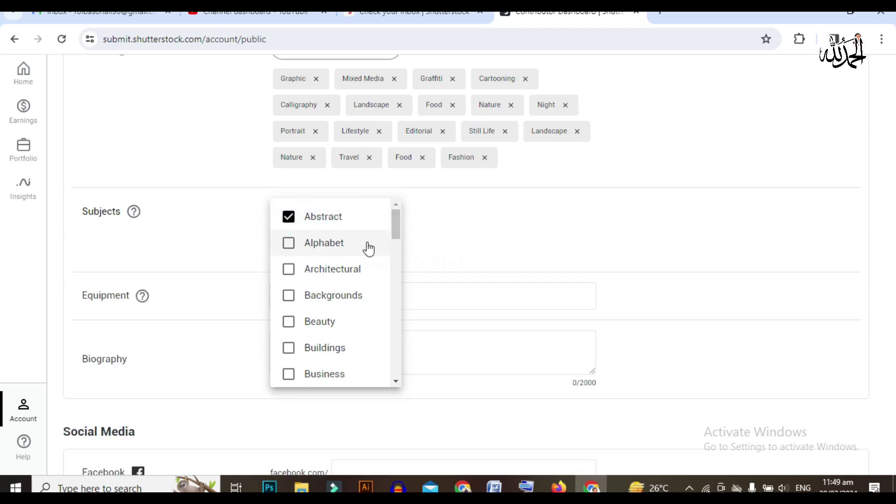
pyautogui.click(326, 243)
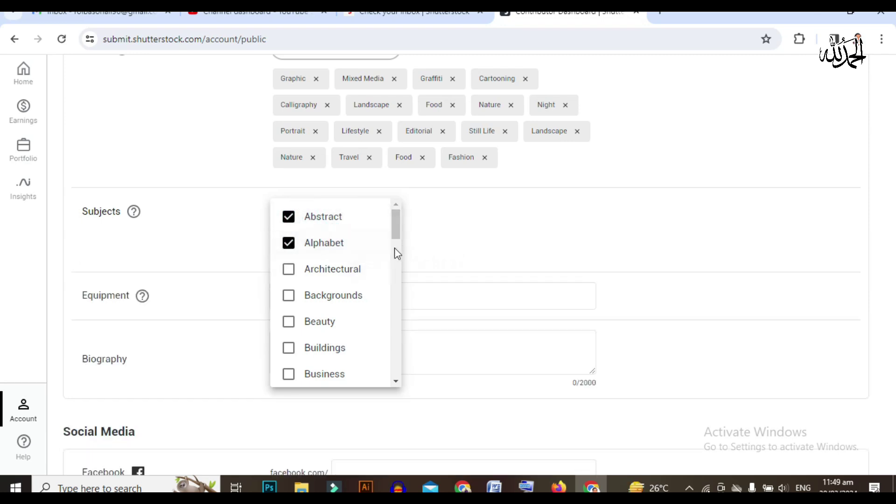
pyautogui.moveTo(397, 226); pyautogui.dragTo(393, 355)
pyautogui.click(288, 253)
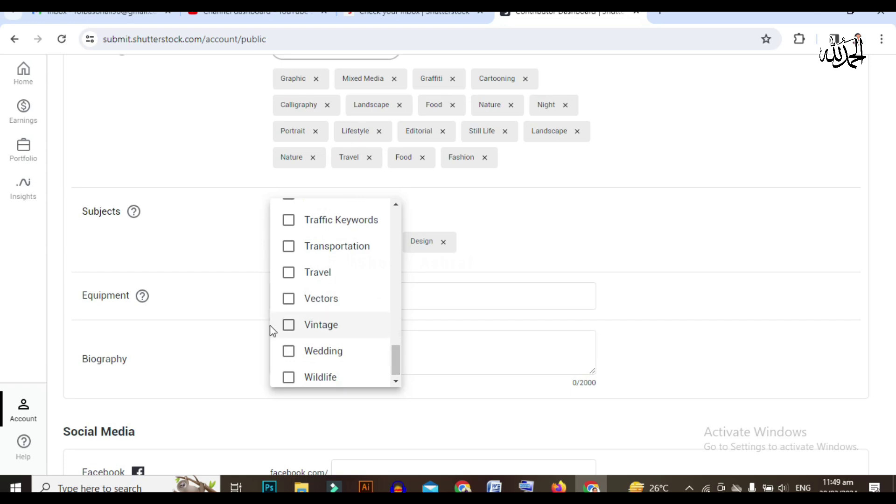
pyautogui.click(288, 298)
pyautogui.moveTo(397, 357); pyautogui.dragTo(410, 226)
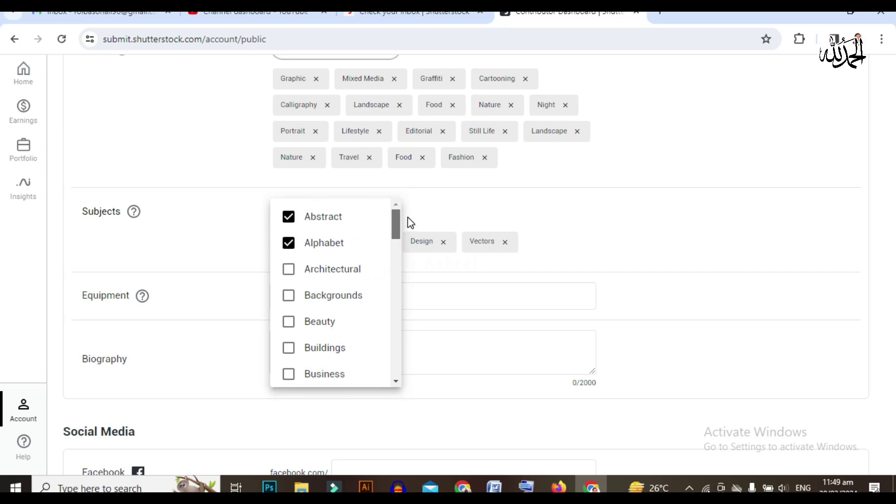
pyautogui.scroll(-2, 409, 222)
# Add adobe illustrator, adobe photoshop, camera and computer as the profile's Equipment entries.
pyautogui.click(444, 232)
pyautogui.moveTo(146, 236)
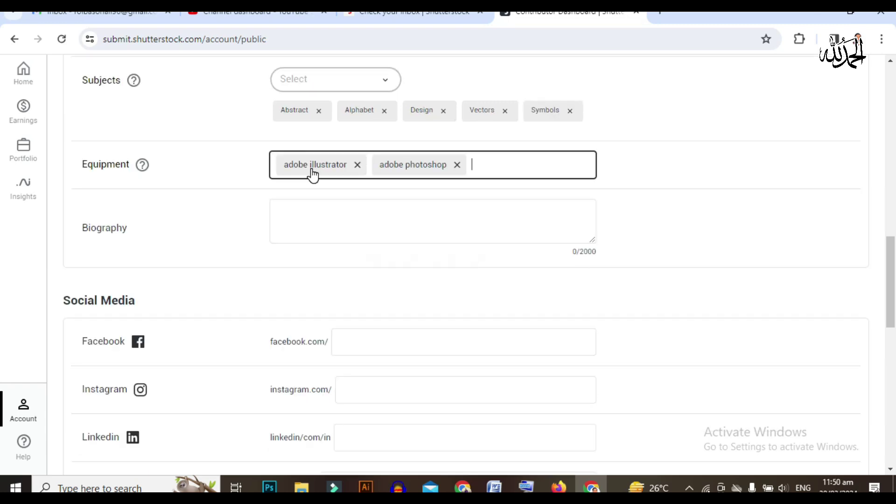
pyautogui.write('camera')
pyautogui.press('Return')
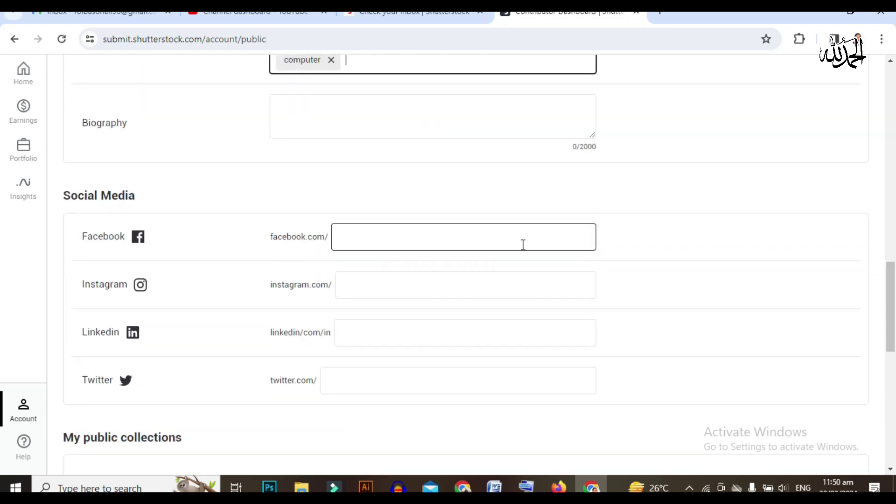
# Review the profile's Social Media fields for Facebook, Instagram, Linkedin and Twitter and the public collections section.
pyautogui.click(458, 212)
pyautogui.click(412, 229)
pyautogui.scroll(-1, 410, 232)
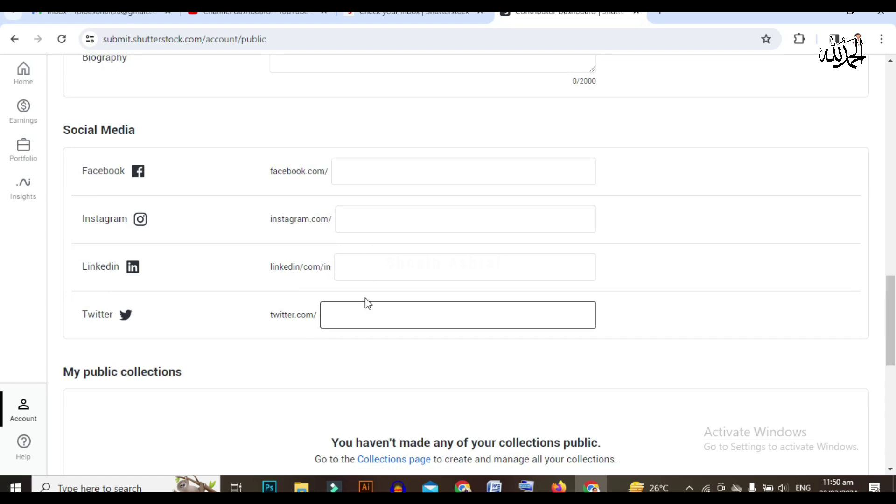
pyautogui.scroll(-1, 374, 301)
pyautogui.scroll(2, 393, 278)
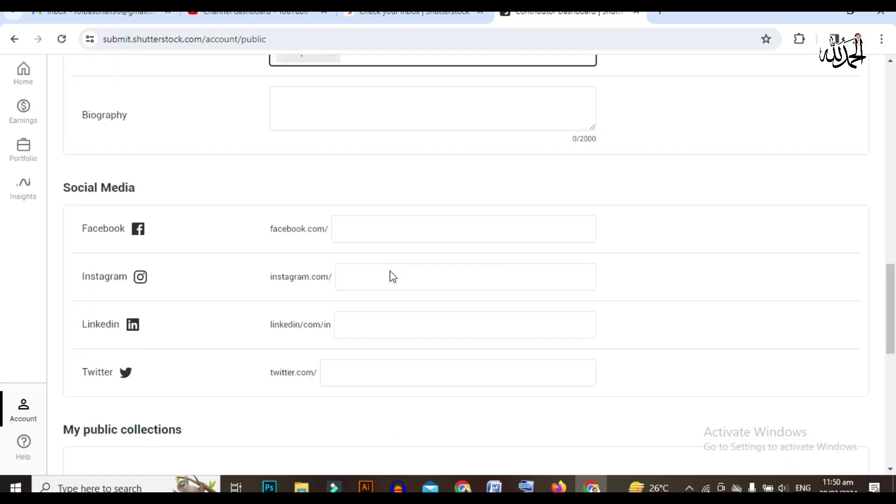
# Check the profile's Website, Tagline and Location fields, including the list of countries, keeping Pakistan as the location.
pyautogui.scroll(5, 392, 277)
pyautogui.scroll(-1, 383, 233)
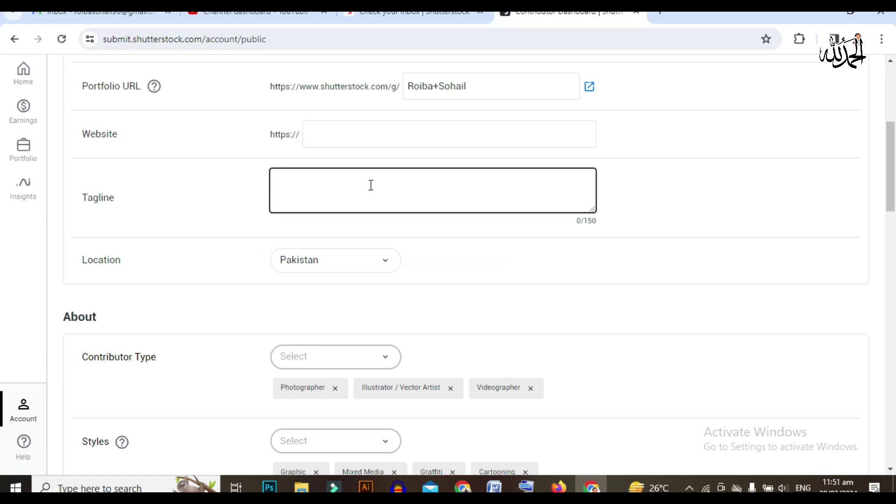
pyautogui.press('Tab')
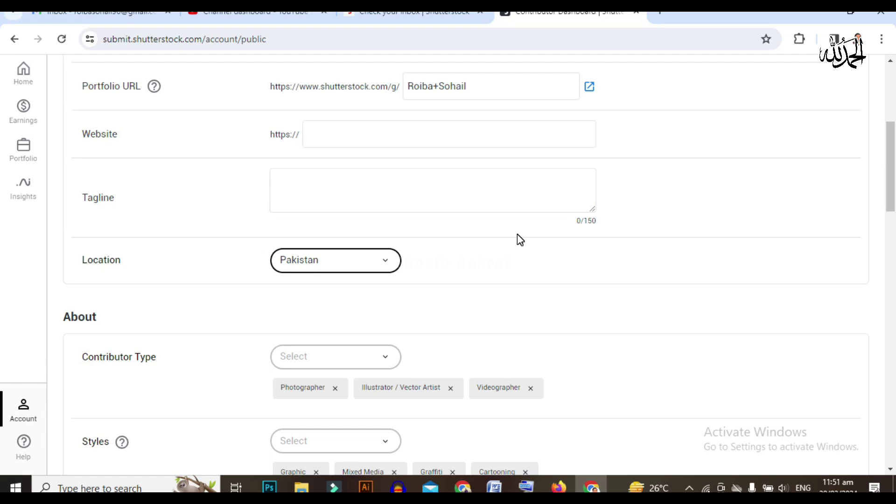
pyautogui.scroll(-2, 517, 234)
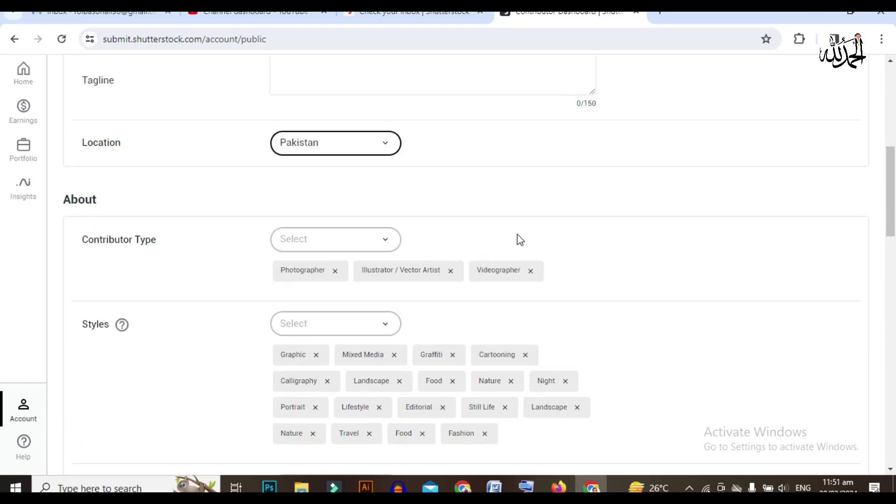
pyautogui.scroll(2, 532, 179)
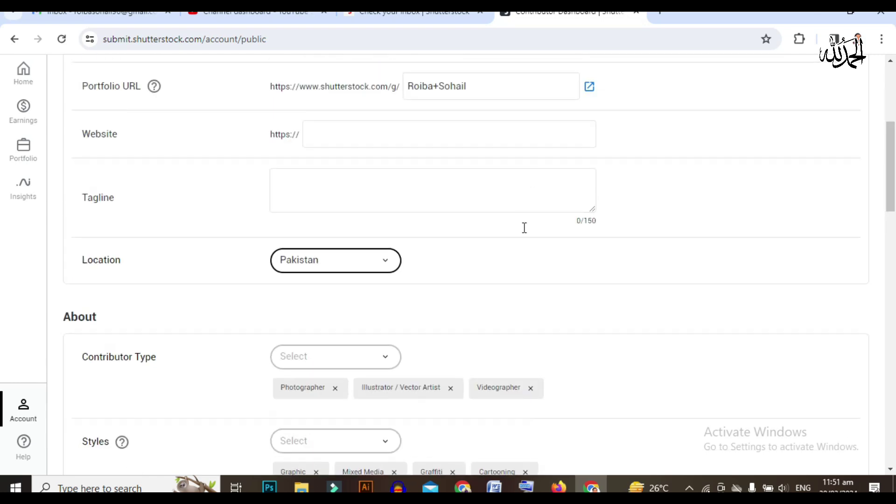
pyautogui.click(371, 185)
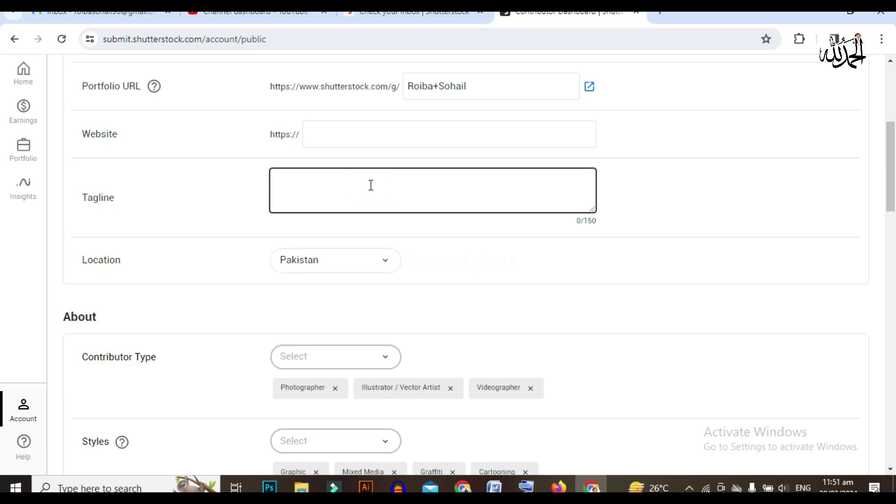
pyautogui.click(485, 236)
pyautogui.scroll(-2, 485, 233)
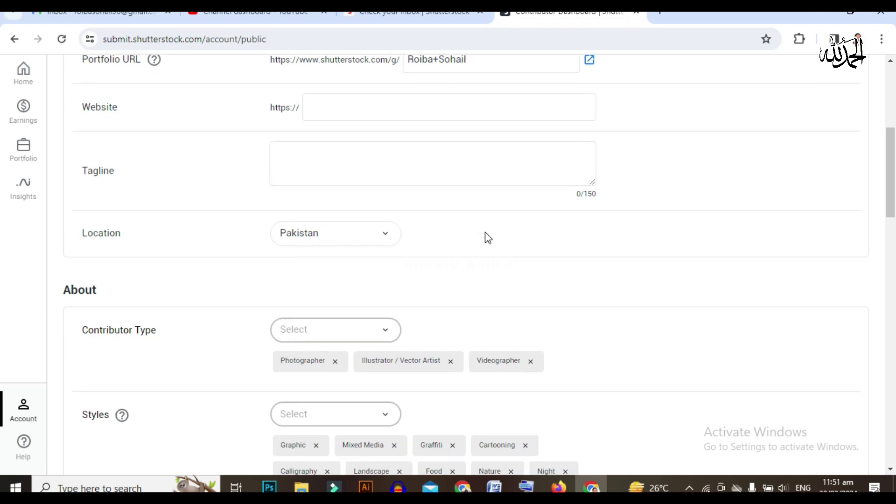
pyautogui.scroll(-6, 381, 288)
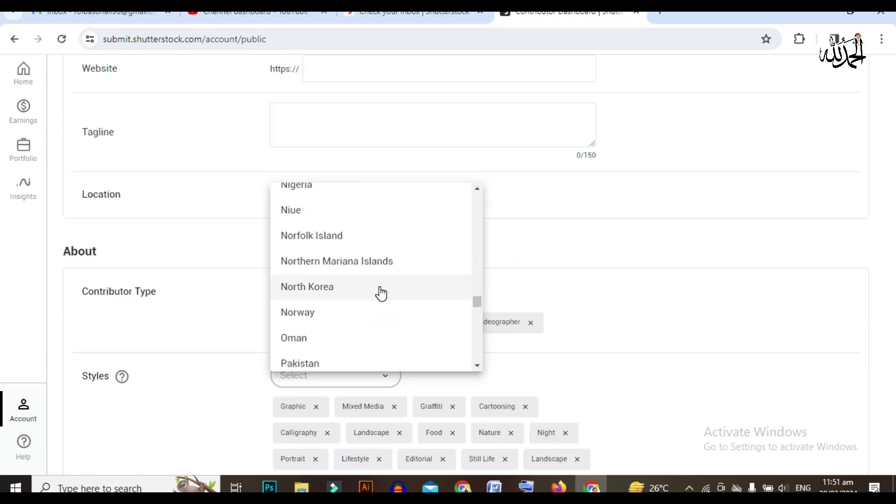
pyautogui.scroll(-2, 377, 292)
pyautogui.click(420, 298)
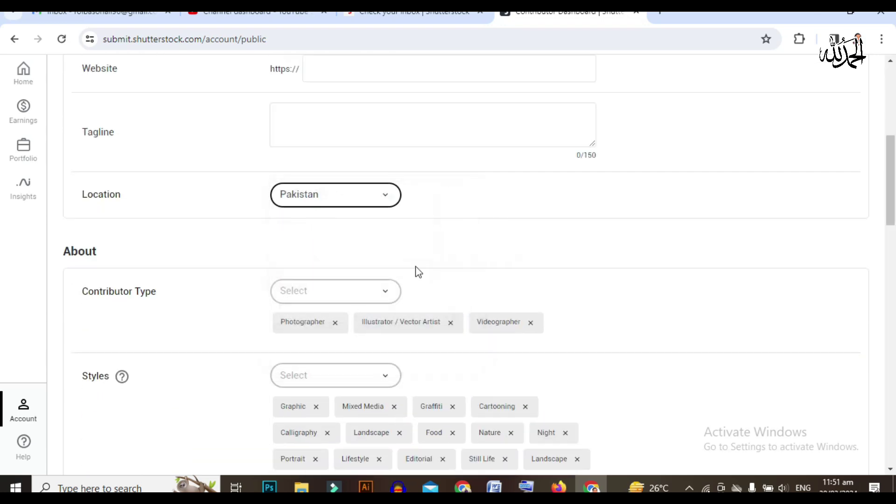
pyautogui.scroll(1, 512, 209)
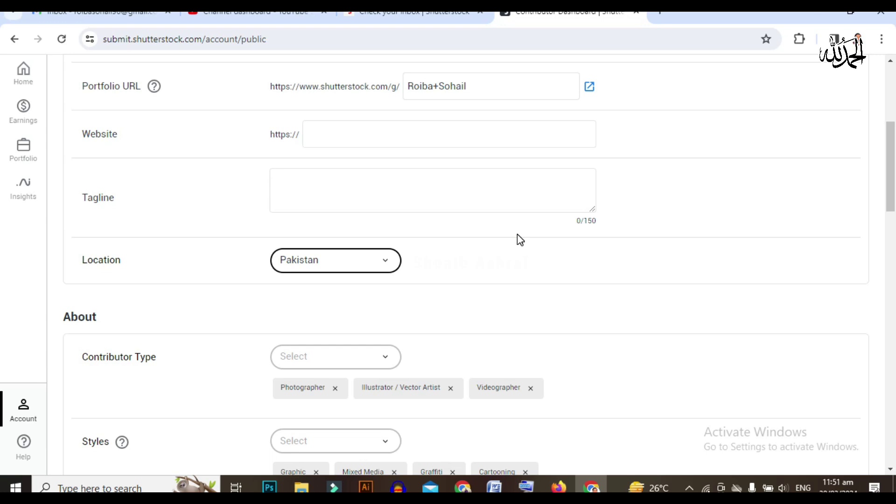
# Save the public profile.
pyautogui.scroll(-2, 518, 237)
pyautogui.scroll(-10, 530, 178)
pyautogui.click(815, 215)
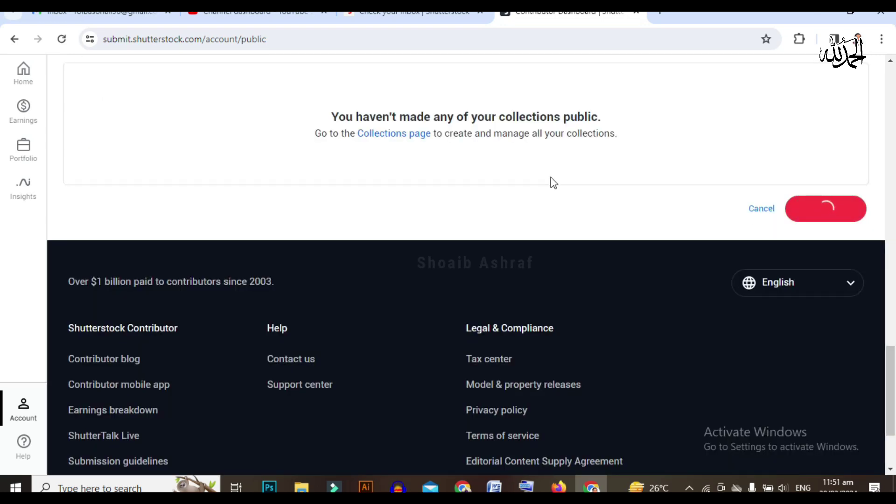
# Return to the dashboard home, then open the Earnings summary page and review its total earnings, downloads and referrals.
pyautogui.scroll(15, 553, 182)
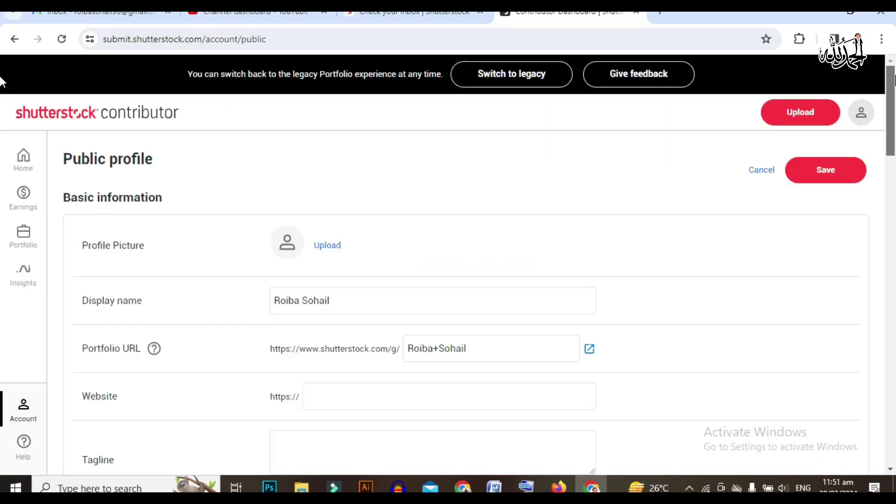
pyautogui.click(21, 148)
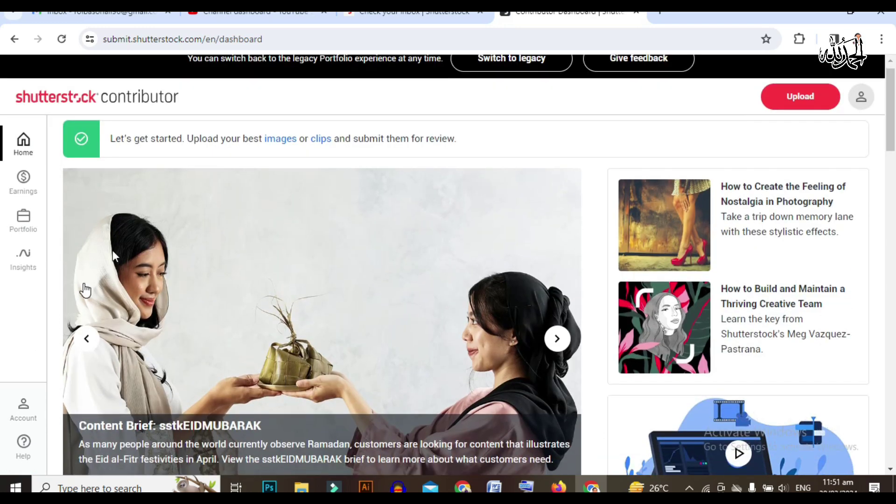
pyautogui.scroll(-3, 80, 224)
pyautogui.click(24, 110)
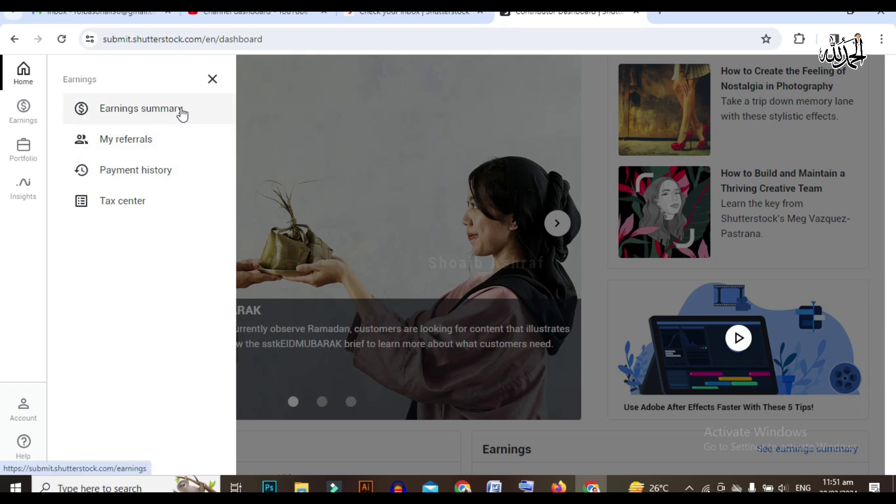
pyautogui.click(166, 109)
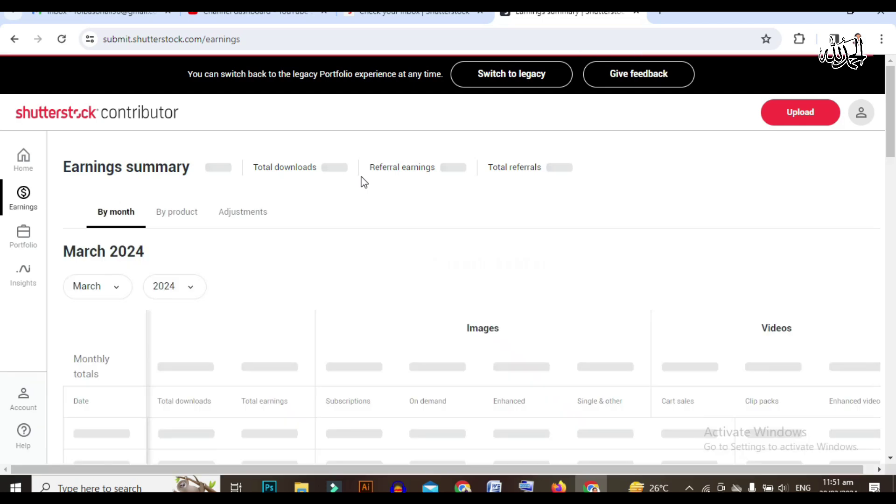
pyautogui.moveTo(236, 170)
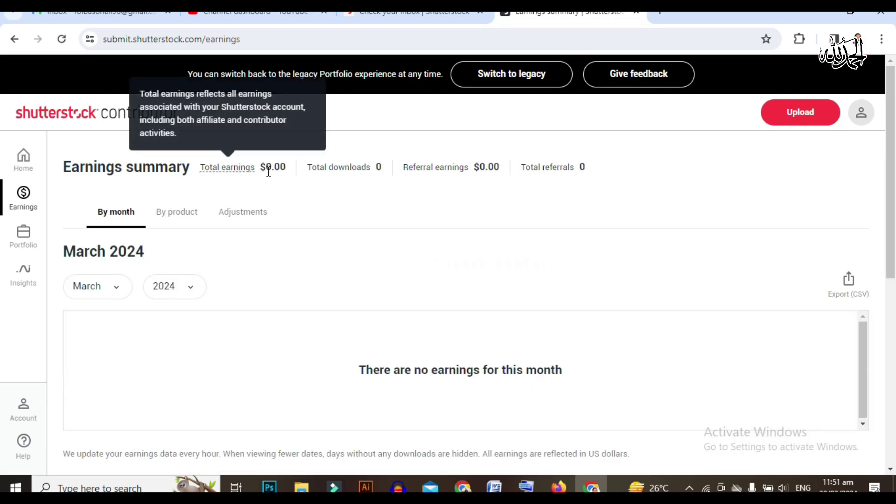
pyautogui.click(24, 236)
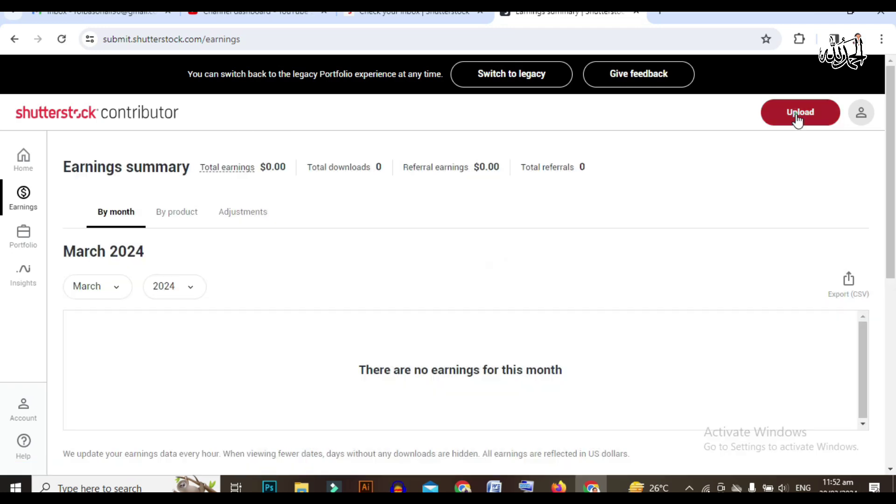
# Open the asset upload window and follow its image format help link to the technical requirements for images.
pyautogui.click(798, 113)
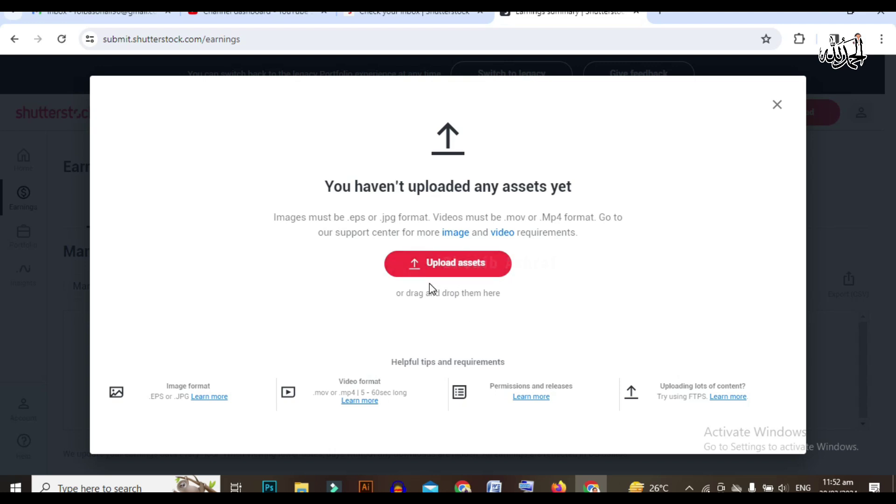
pyautogui.click(211, 398)
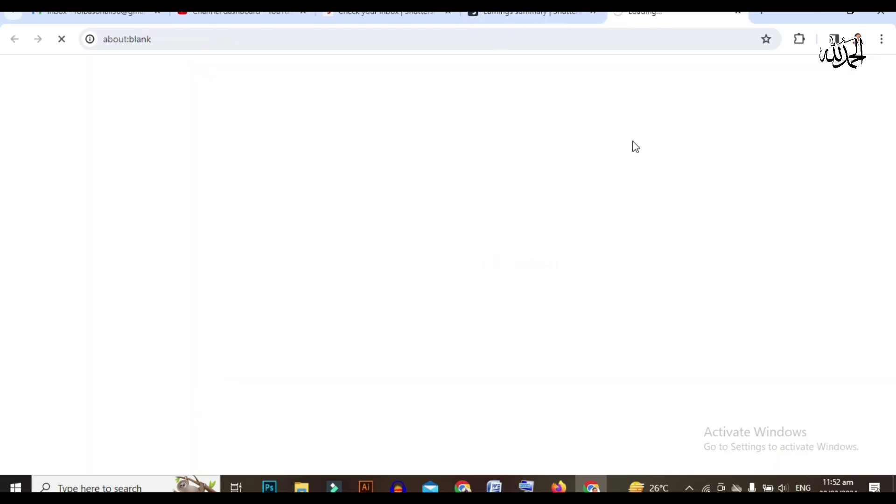
pyautogui.click(528, 12)
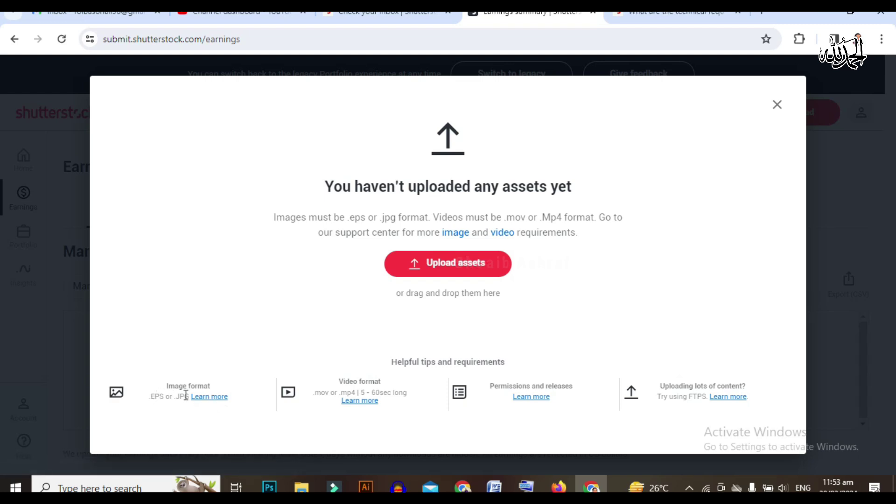
pyautogui.click(673, 14)
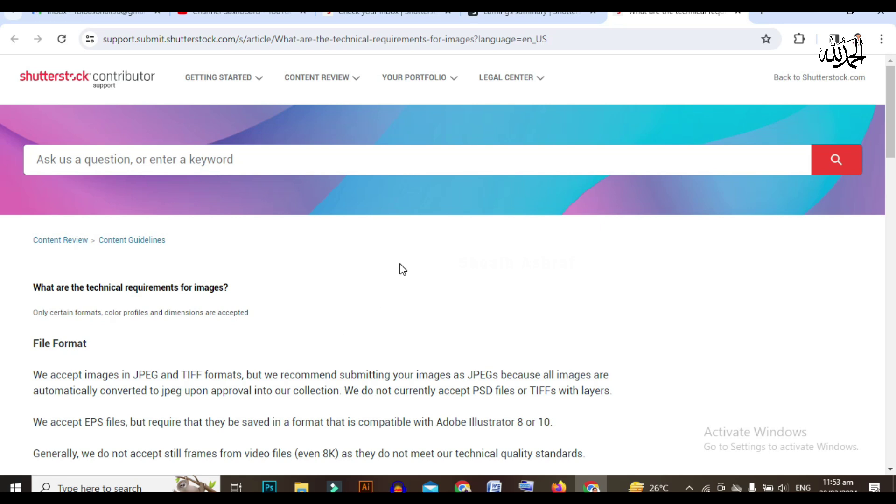
pyautogui.scroll(-1, 414, 196)
pyautogui.scroll(-1, 398, 234)
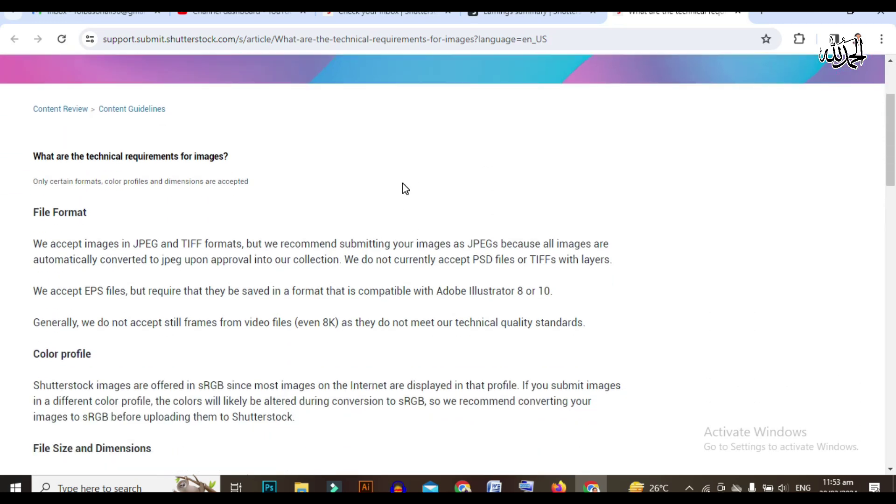
pyautogui.scroll(-1, 402, 183)
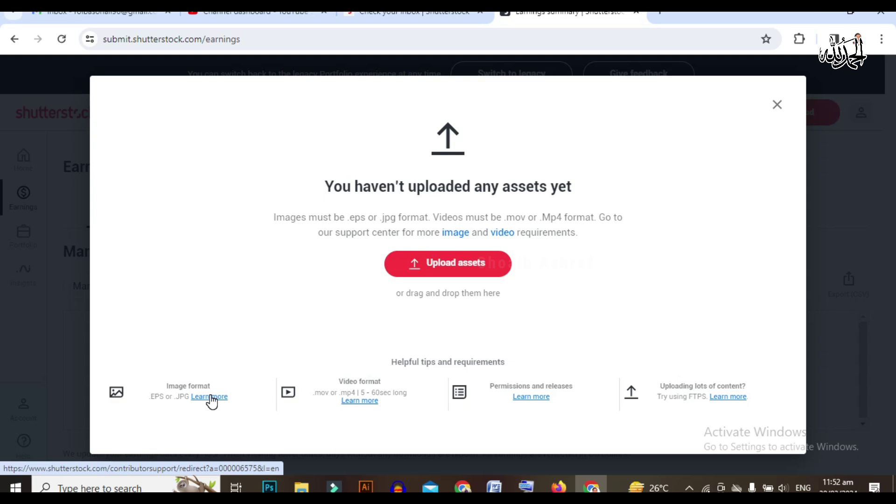
# Reopen the image format help article and read its File Format, Color profile and File Size and Dimensions sections.
pyautogui.click(208, 398)
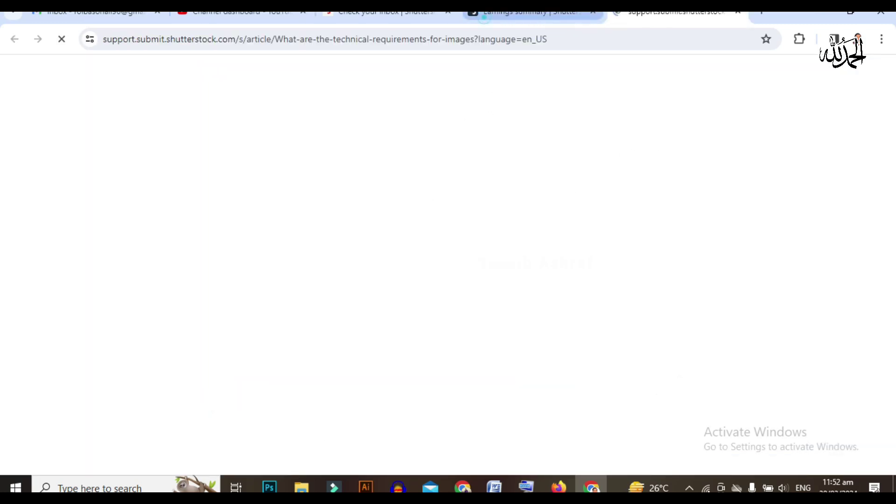
pyautogui.scroll(-2, 400, 268)
pyautogui.scroll(-2, 399, 234)
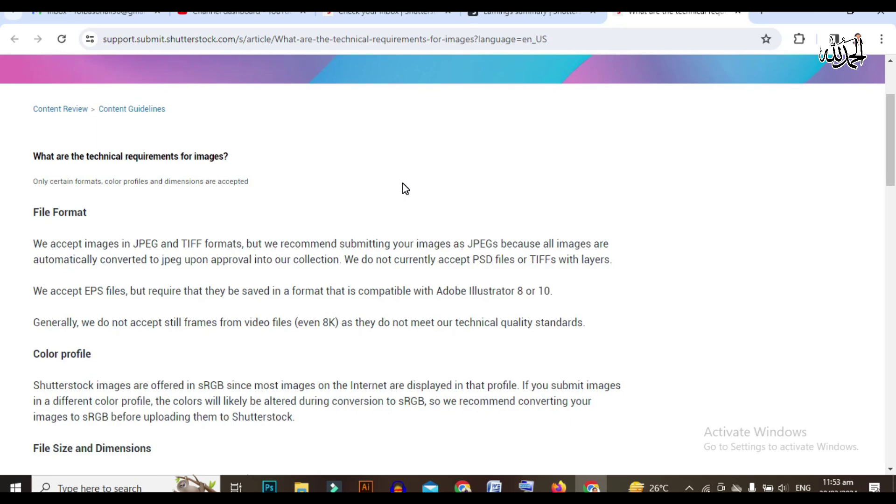
pyautogui.scroll(-2, 405, 189)
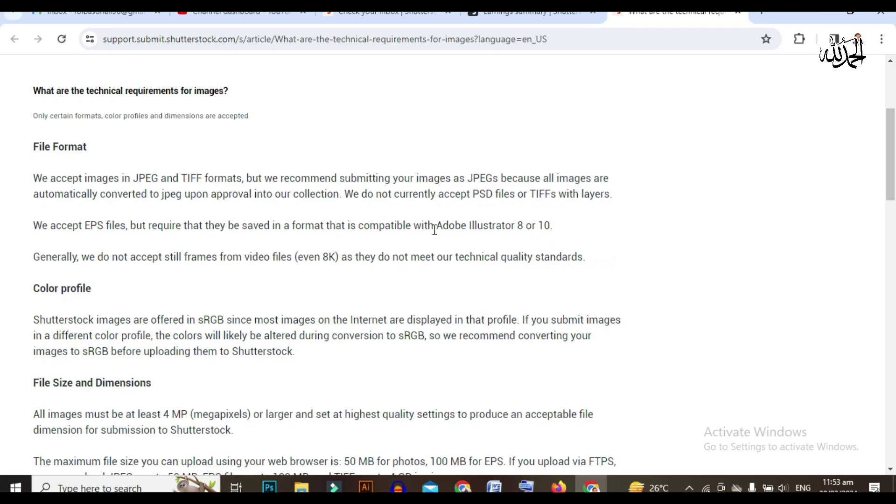
# Read on in the image requirements article through the Color profile and File Size and Dimensions sections, including the megapixel examples.
pyautogui.scroll(-1, 229, 264)
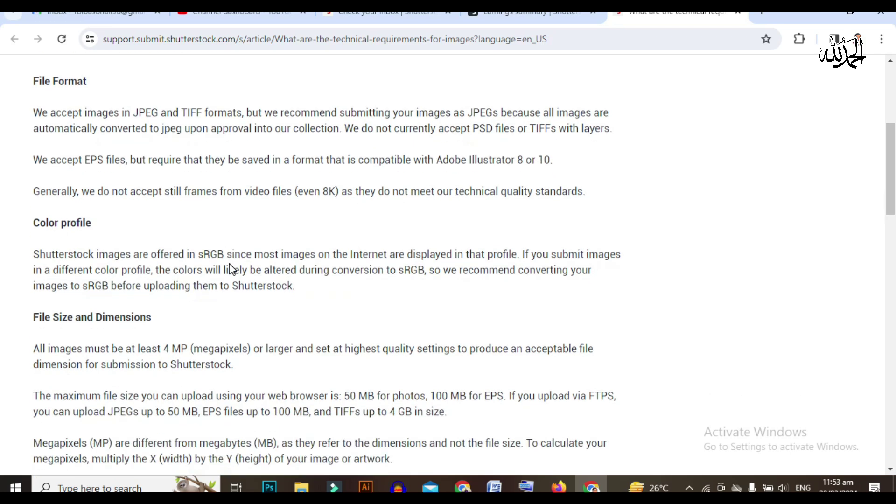
pyautogui.scroll(-2, 228, 264)
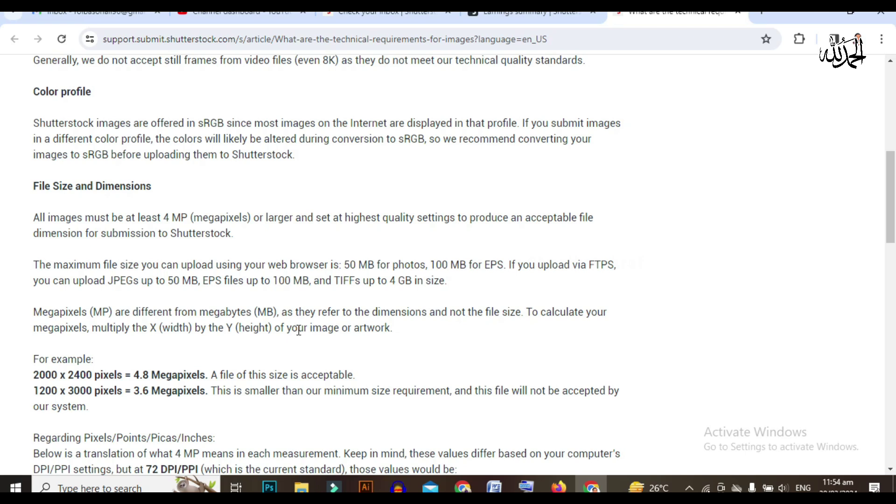
pyautogui.scroll(-1, 299, 331)
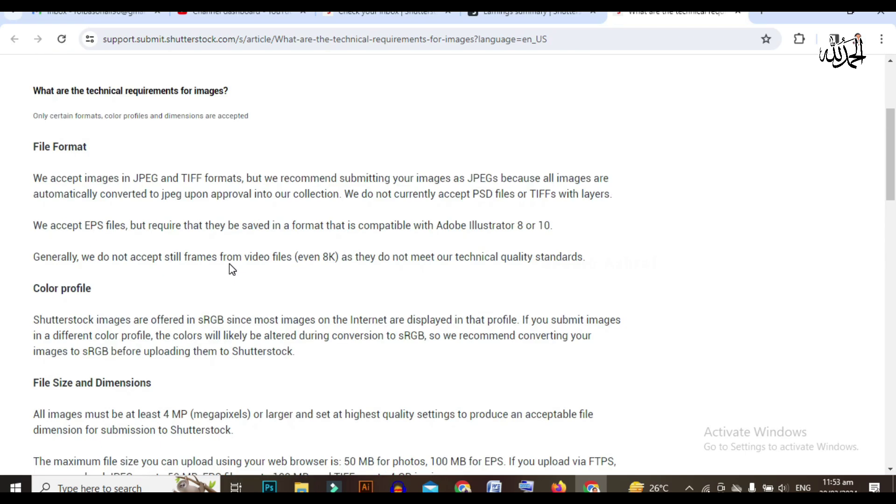
pyautogui.scroll(-4, 229, 264)
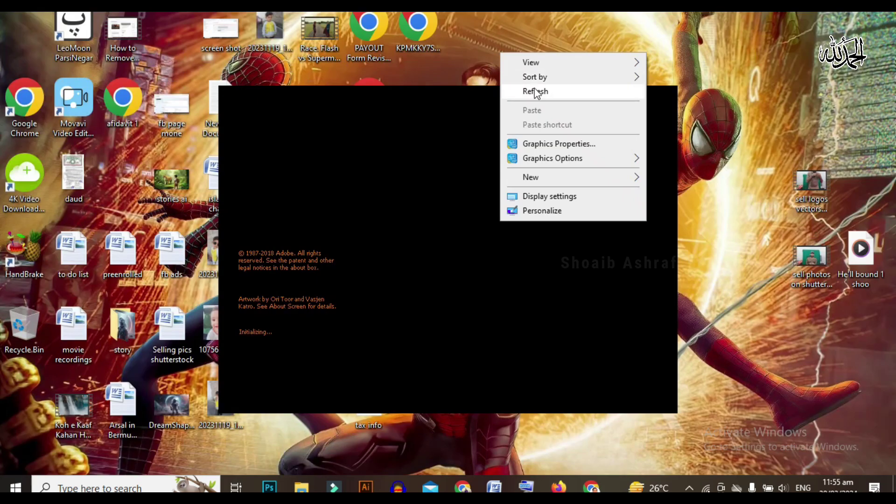
# Switch to Illustrator and create a new document 2500 px wide and 2500 px high.
pyautogui.click(536, 91)
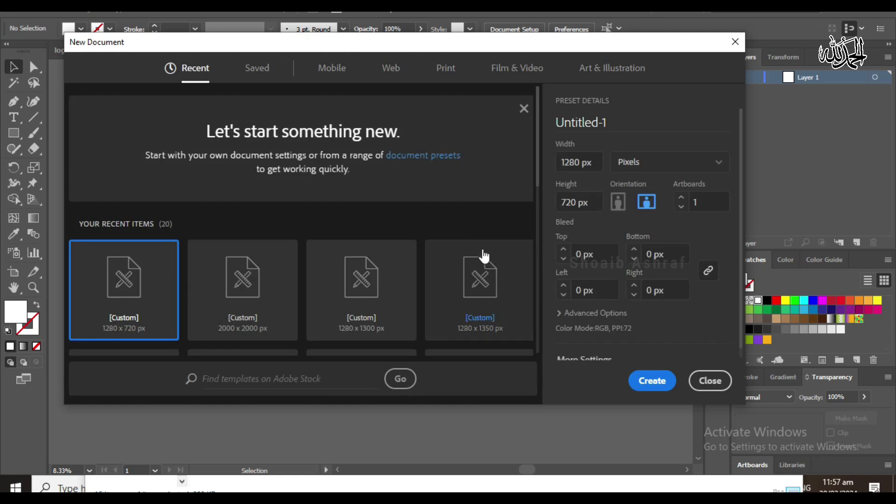
pyautogui.moveTo(581, 162); pyautogui.dragTo(547, 164)
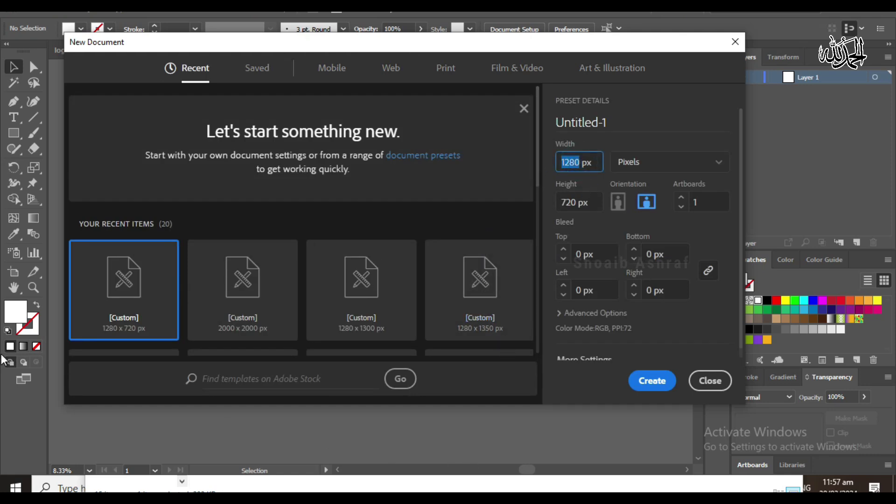
pyautogui.write('25')
pyautogui.write('0')
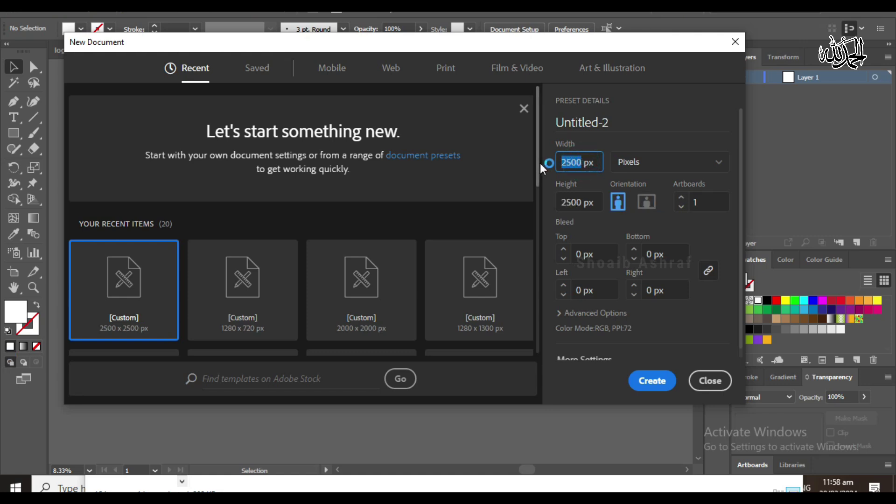
# Create another new document 5000 px wide and 5000 px high.
pyautogui.write('5000')
pyautogui.doubleClick(580, 204)
pyautogui.write('5000')
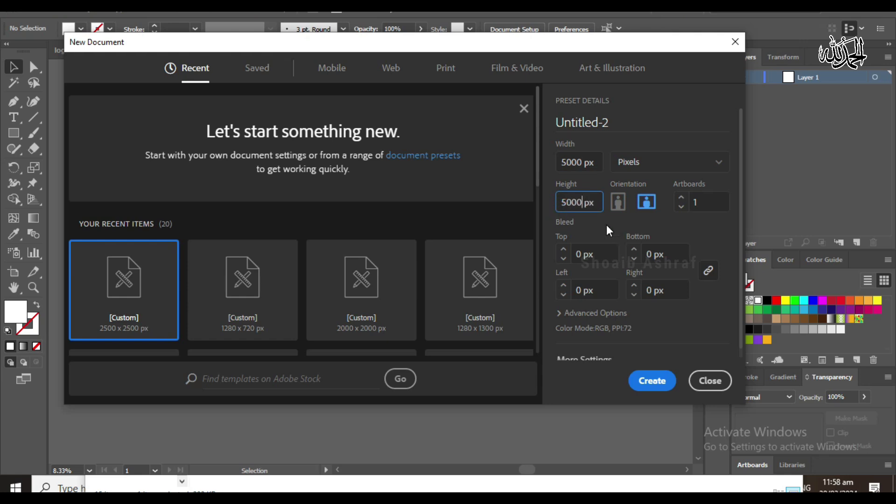
pyautogui.click(643, 383)
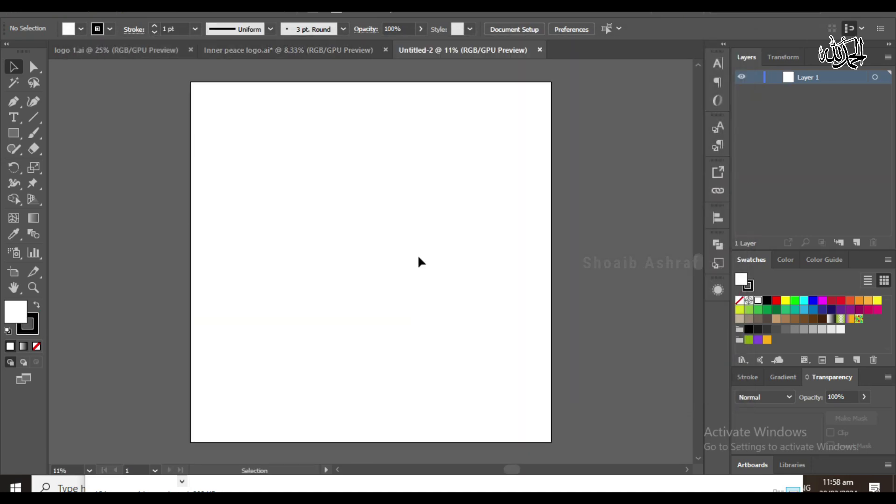
# Check the new document's setup options and open its artboards for editing.
pyautogui.click(502, 28)
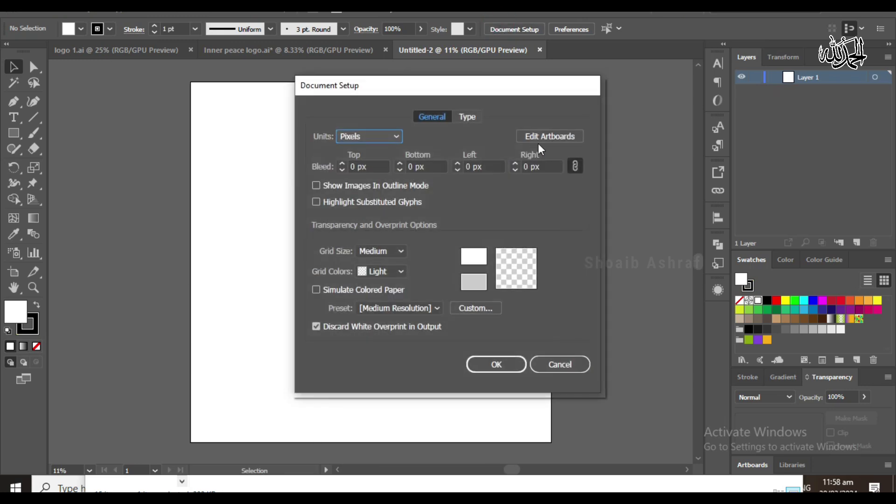
pyautogui.click(614, 131)
pyautogui.click(553, 364)
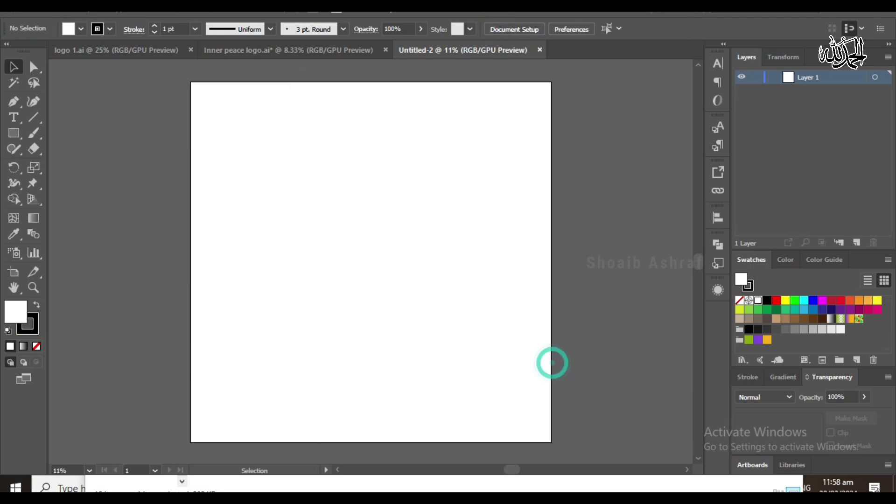
pyautogui.click(691, 7)
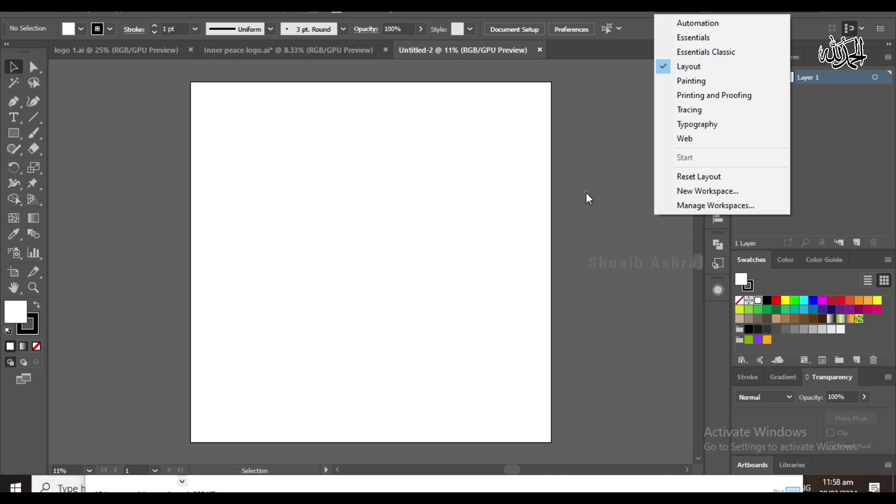
pyautogui.click(514, 29)
pyautogui.click(536, 134)
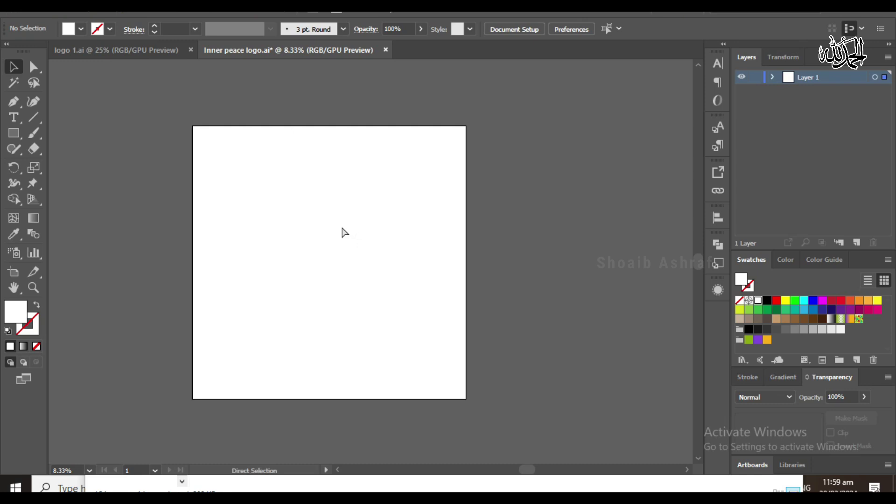
# Paste the Balance & Inner Peace logo into the Inner peace logo document, enlarge it and move it to the artboard's middle.
pyautogui.hotkey('ctrl', 'v')
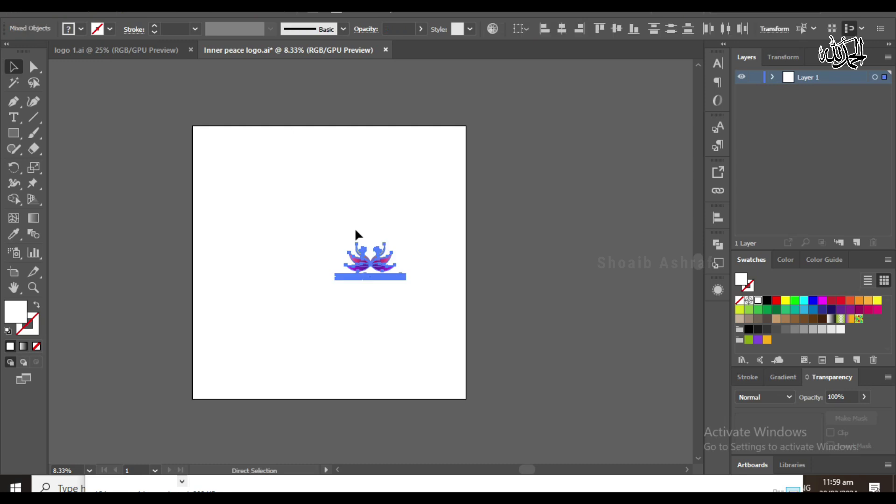
pyautogui.moveTo(337, 240); pyautogui.dragTo(229, 188)
pyautogui.moveTo(406, 279); pyautogui.dragTo(446, 300)
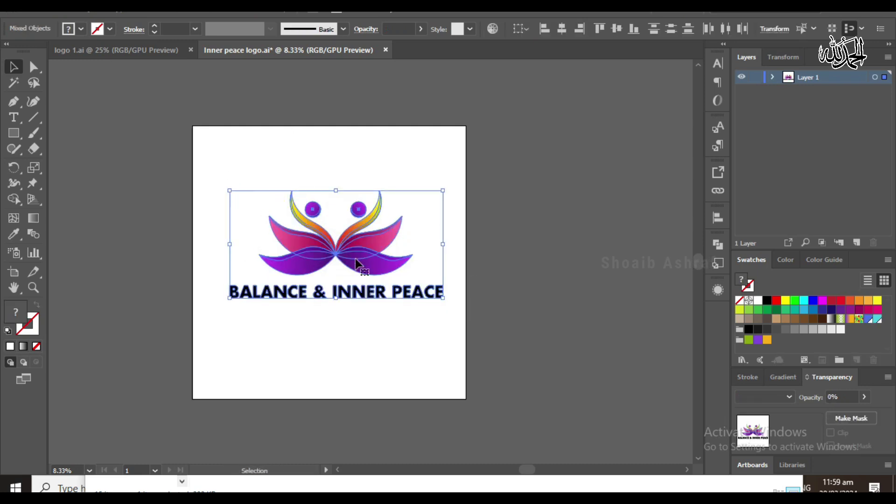
pyautogui.moveTo(353, 263)
pyautogui.mouseDown()
pyautogui.moveTo(359, 280)
pyautogui.moveTo(338, 276)
pyautogui.moveTo(355, 271)
pyautogui.mouseUp()
pyautogui.click(340, 335)
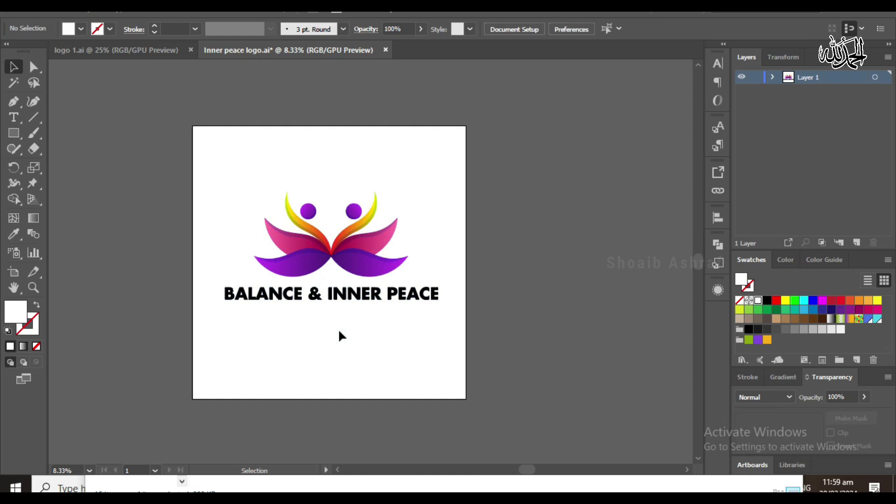
# Inspect the logo up close, select all of its artwork and scale it up to nearly fill the artboard's width.
pyautogui.hotkey('ctrl', '=')
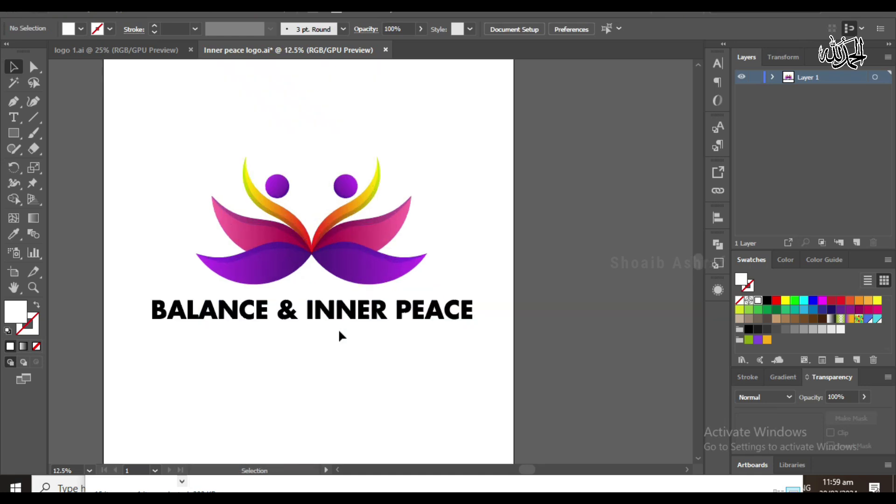
pyautogui.hotkey('ctrl', '=')
pyautogui.hotkey('ctrl', '=')
pyautogui.moveTo(275, 251); pyautogui.dragTo(381, 297)
pyautogui.click(375, 375)
pyautogui.hotkey('ctrl', 'a')
pyautogui.hotkey('ctrl', '0')
pyautogui.moveTo(495, 329); pyautogui.dragTo(497, 342)
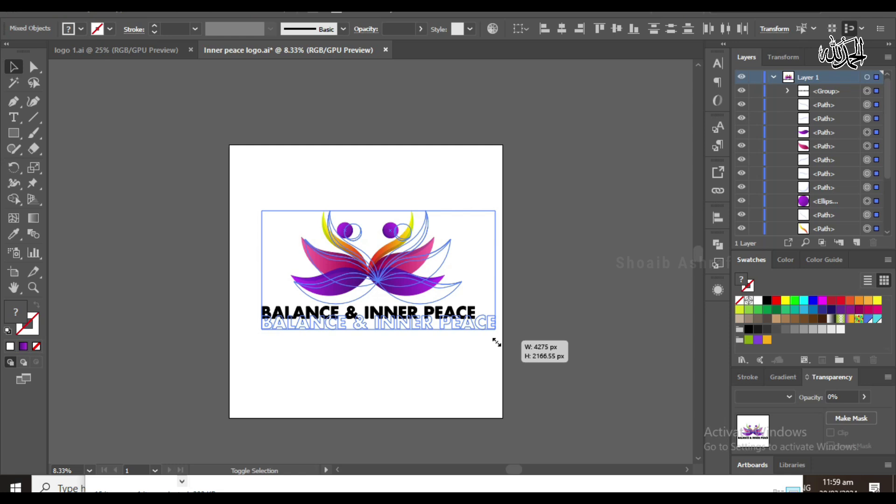
pyautogui.moveTo(496, 342); pyautogui.dragTo(496, 342)
pyautogui.moveTo(282, 342); pyautogui.dragTo(259, 328)
pyautogui.click(185, 72)
# Save a copy of the logo in the Shutterstock folder as an Illustrator EPS file named Inner peace logo.
pyautogui.click(36, 14)
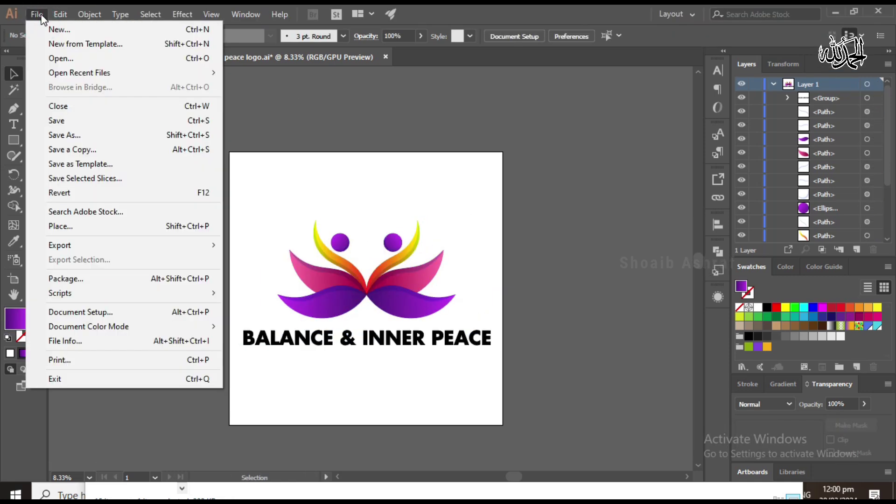
pyautogui.click(92, 153)
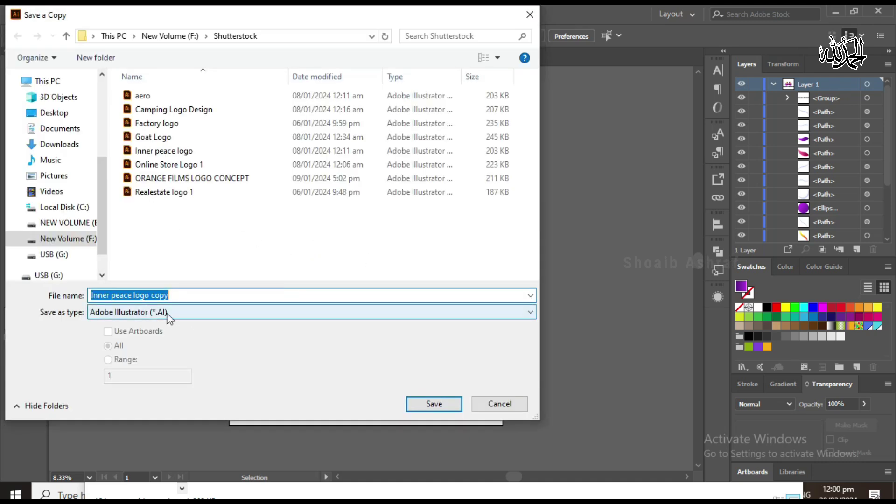
pyautogui.click(169, 312)
pyautogui.click(143, 344)
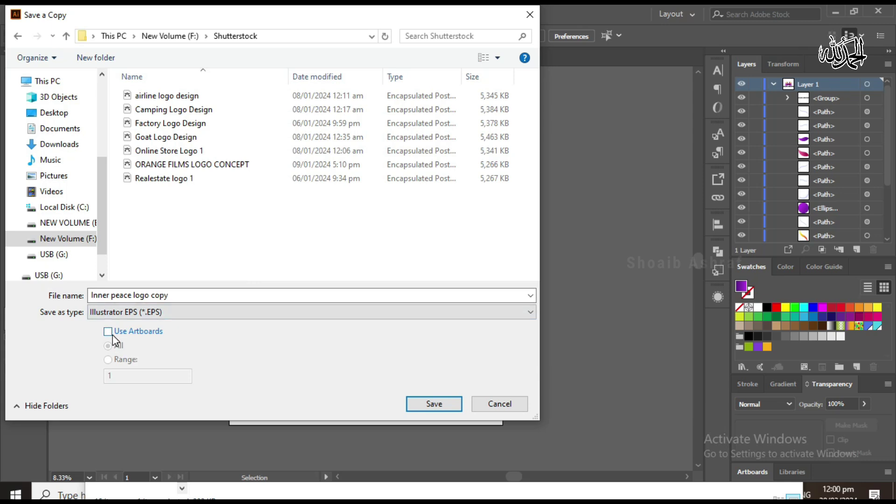
pyautogui.click(255, 346)
pyautogui.click(434, 404)
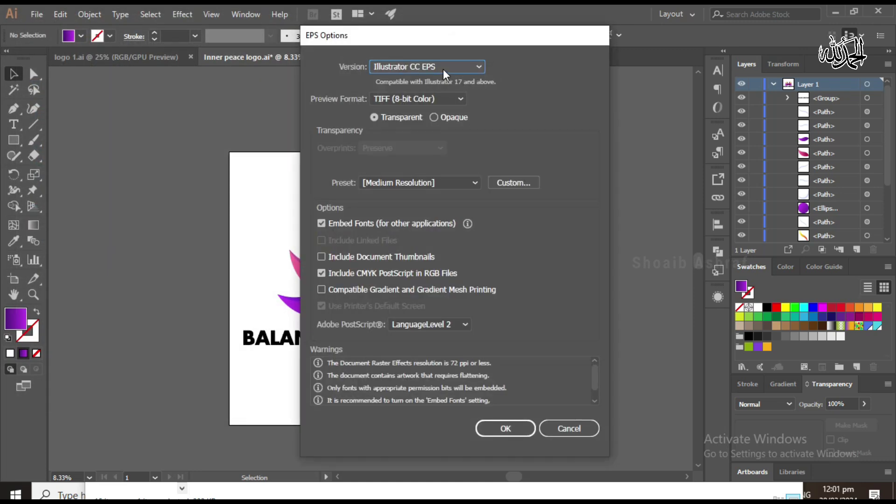
# Set the EPS version to Illustrator 10 EPS and complete the save in the older format.
pyautogui.click(447, 71)
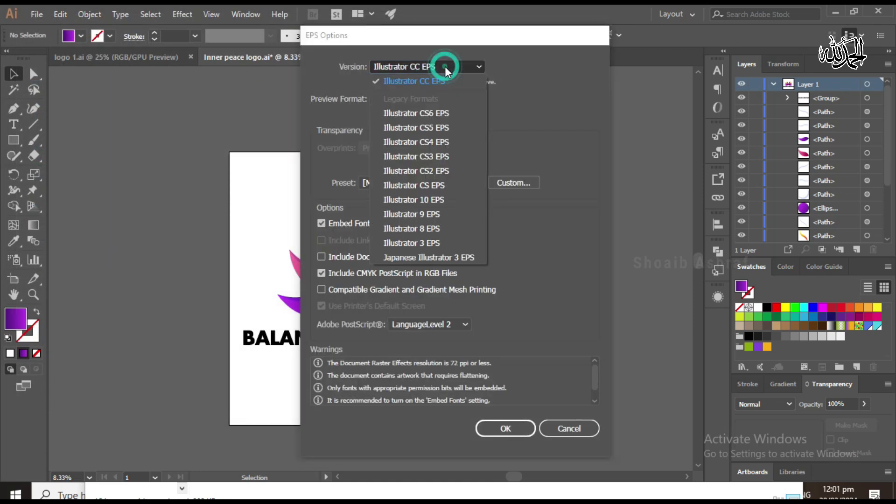
pyautogui.click(427, 200)
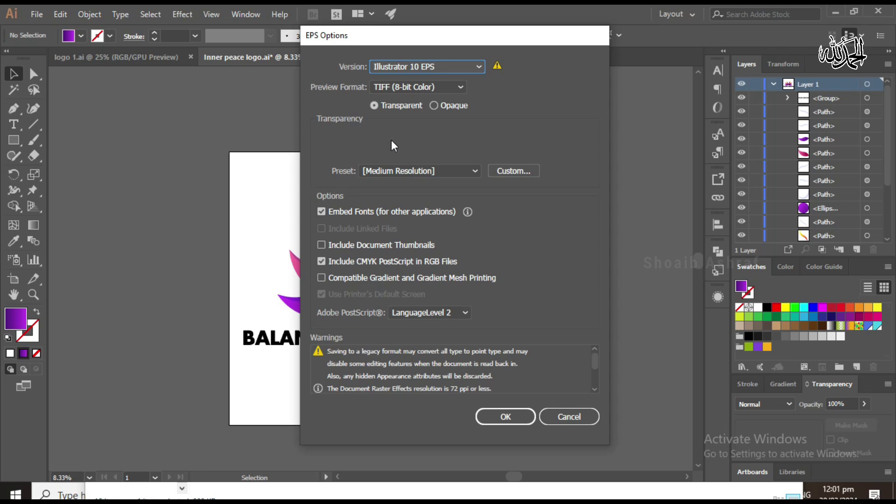
pyautogui.click(506, 416)
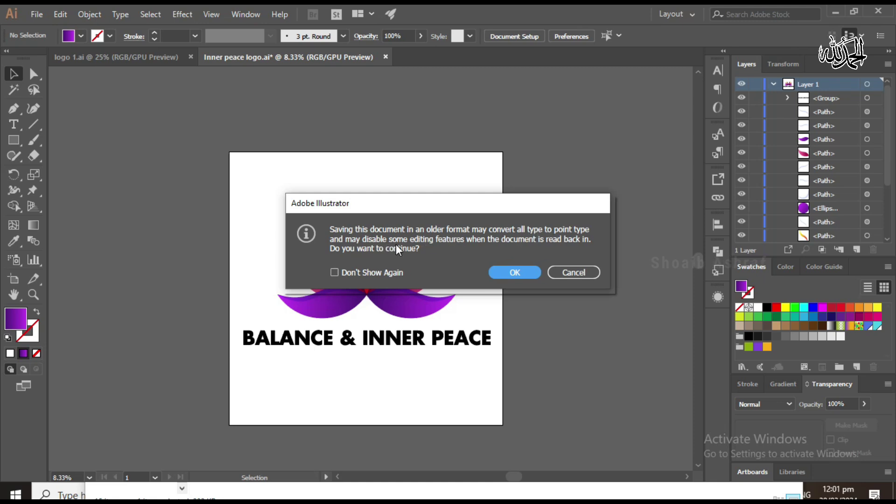
pyautogui.click(510, 272)
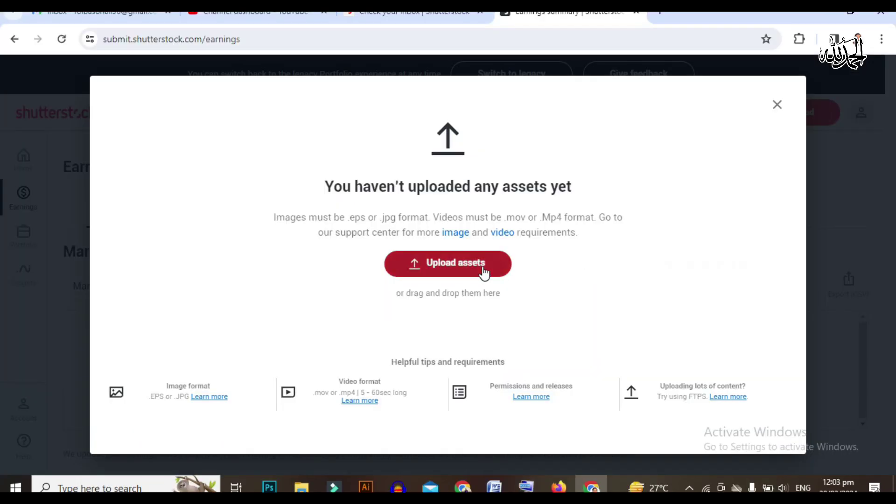
# Switch to the Shutterstock contributor site and upload the Inner peace logo EPS file as an asset.
pyautogui.click(484, 273)
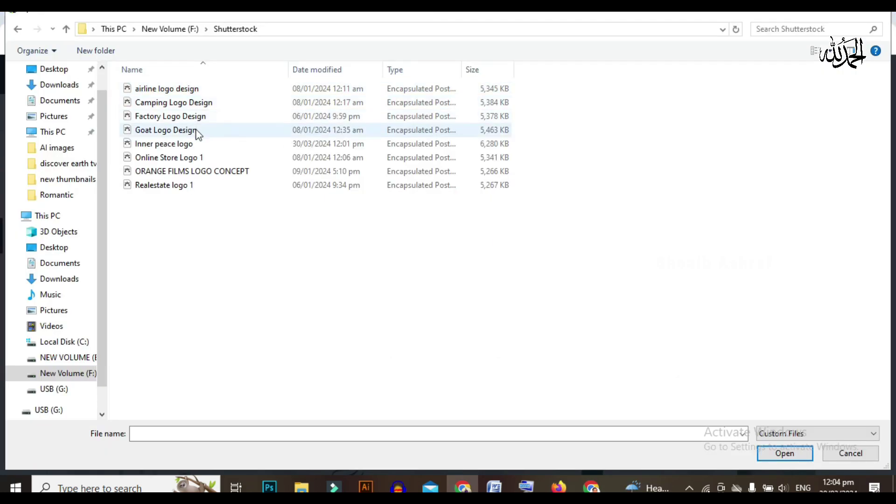
pyautogui.click(193, 145)
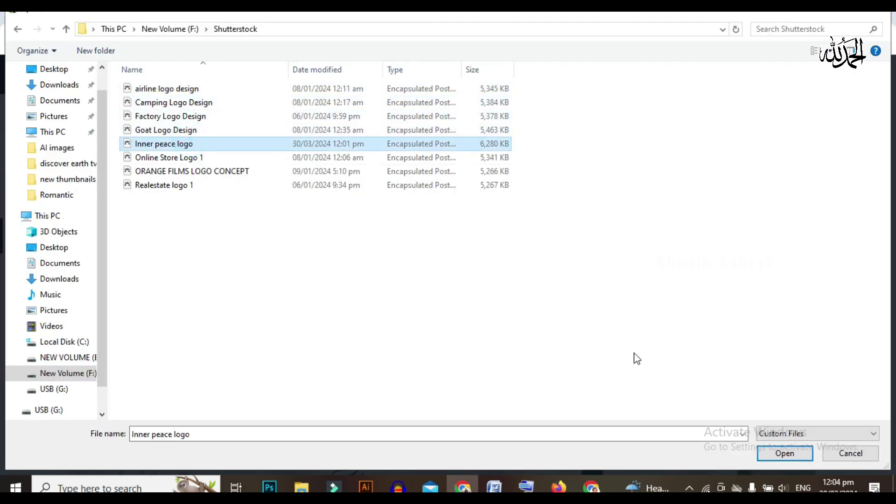
pyautogui.click(779, 454)
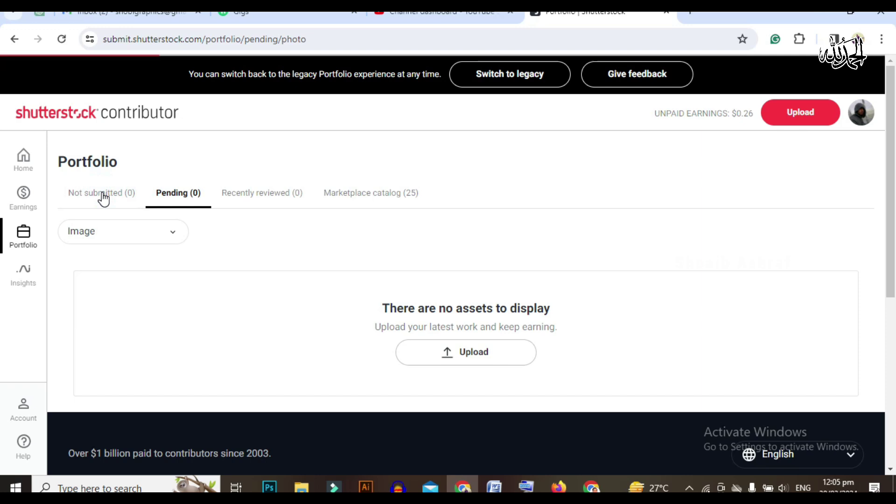
# Show the portfolio's not submitted images and open Inner peace logo.eps for editing.
pyautogui.click(102, 193)
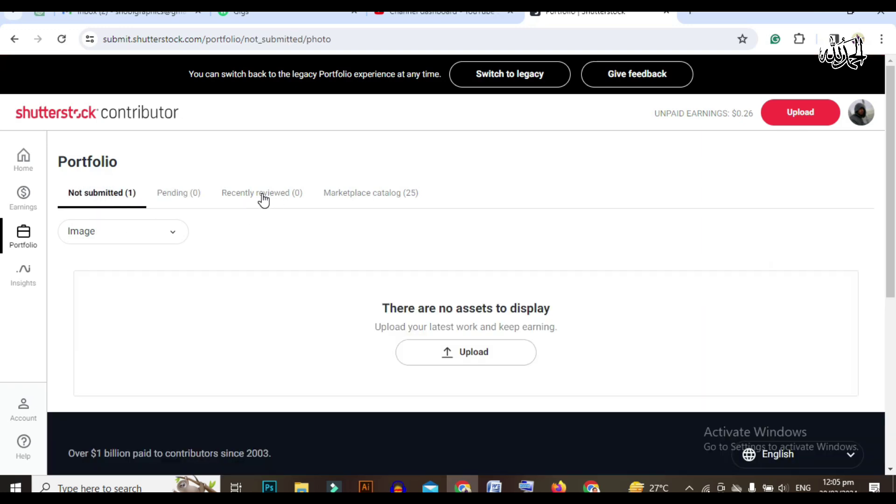
pyautogui.scroll(-2, 272, 231)
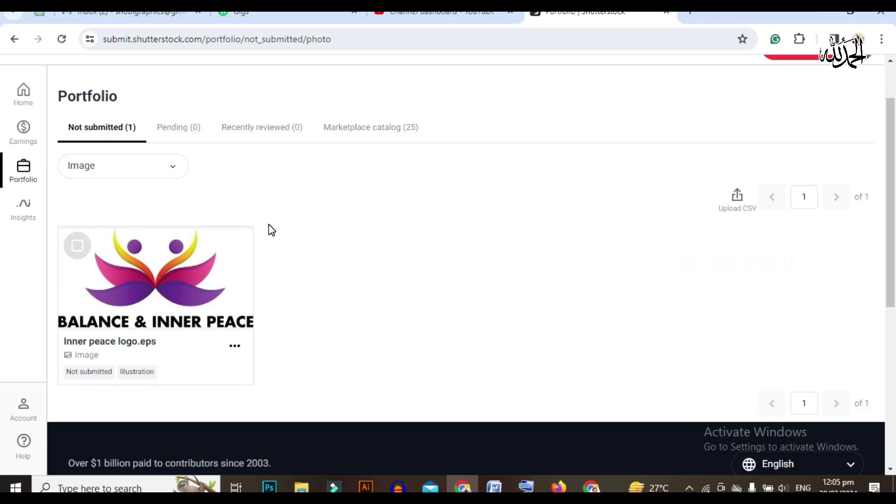
pyautogui.click(240, 347)
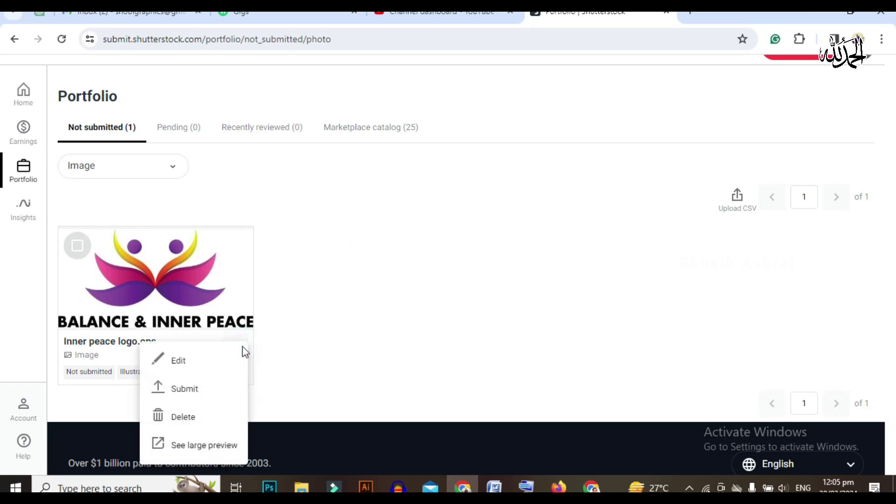
pyautogui.click(195, 364)
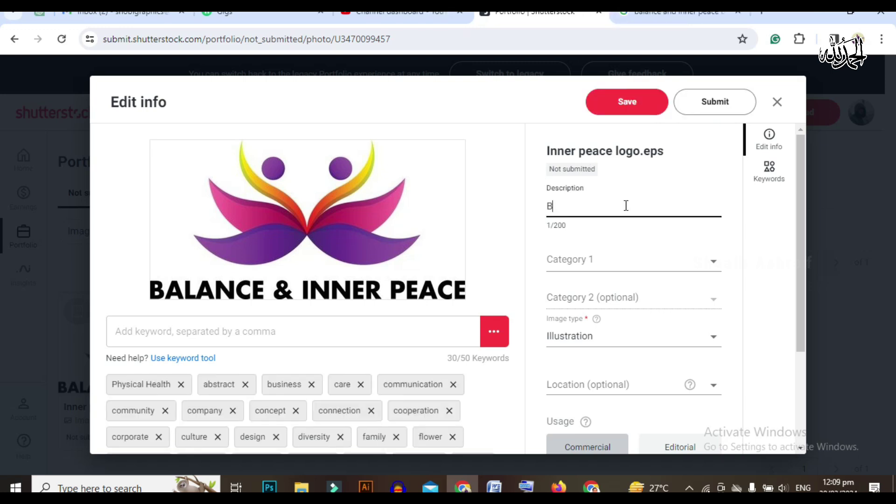
# Describe the image as Balance and Inner Peace Logo Design and add the suggested keywords abstract, care, community and concept.
pyautogui.write('alance and')
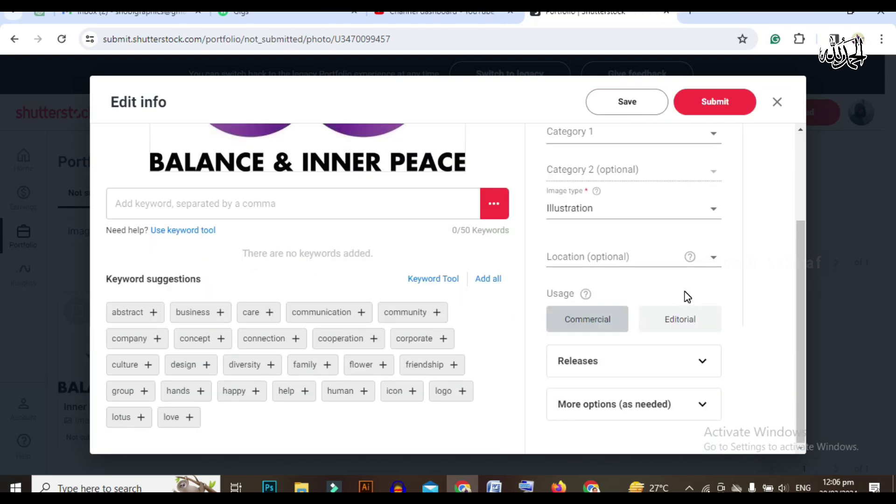
pyautogui.moveTo(586, 296)
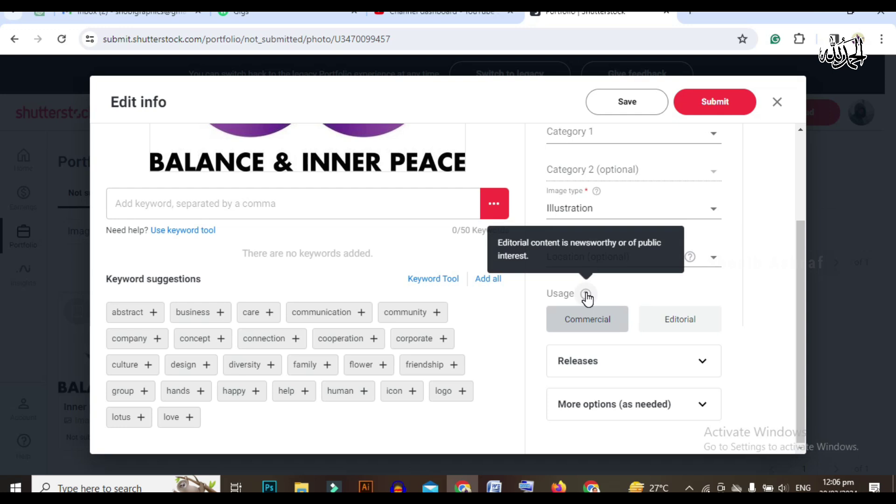
pyautogui.click(153, 313)
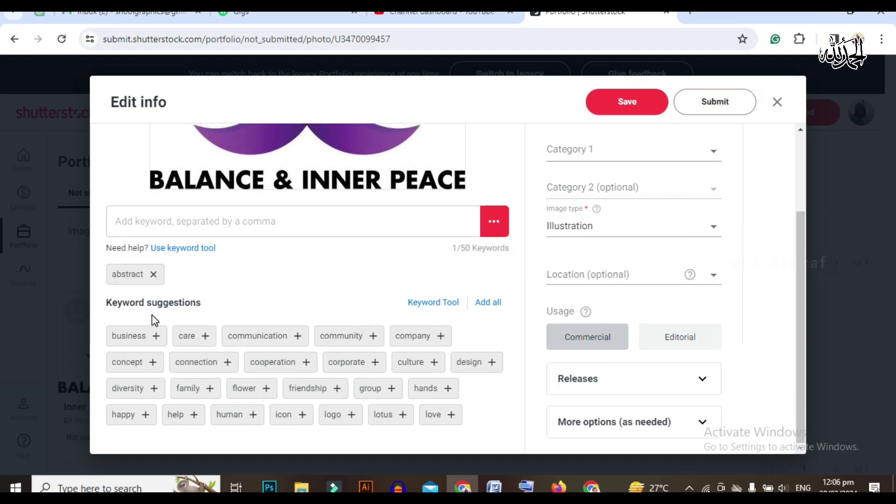
pyautogui.click(206, 337)
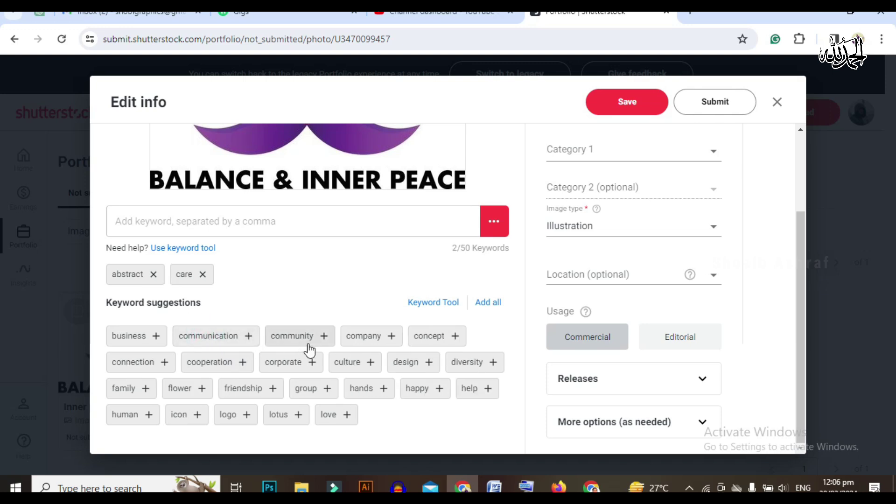
pyautogui.click(322, 337)
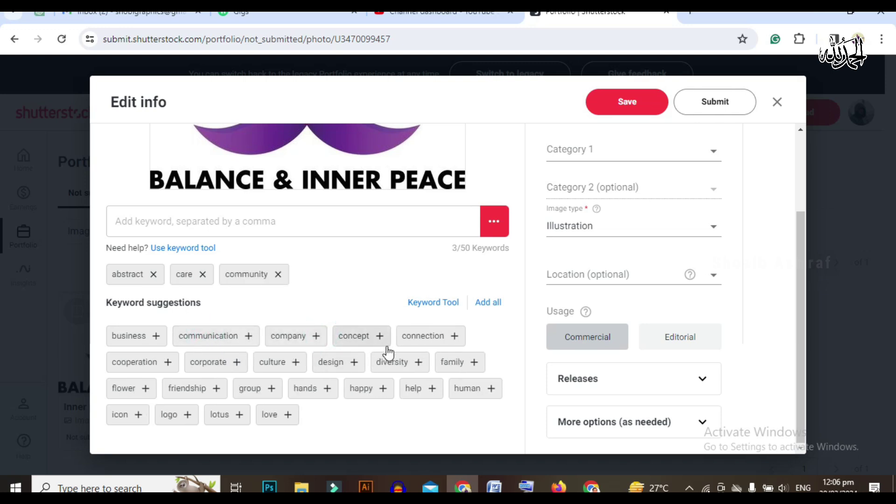
pyautogui.click(378, 335)
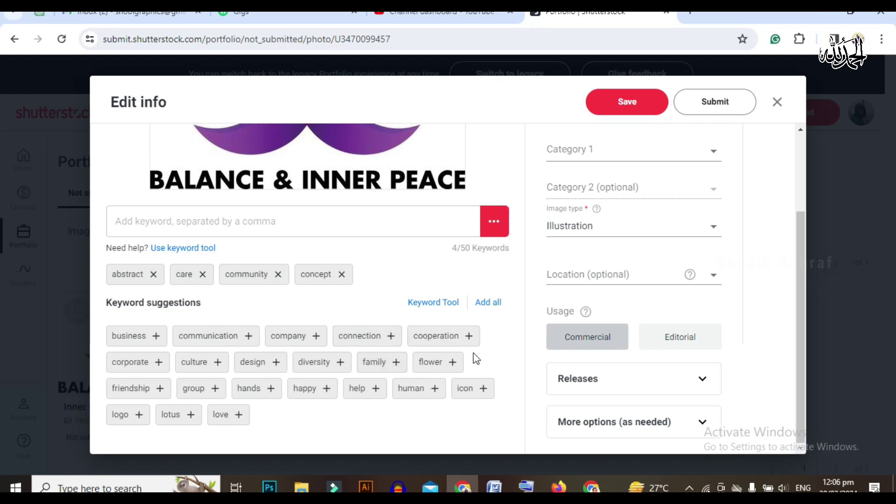
# Add the suggested keywords flower, design, culture, happy, help and human to the logo.
pyautogui.click(452, 362)
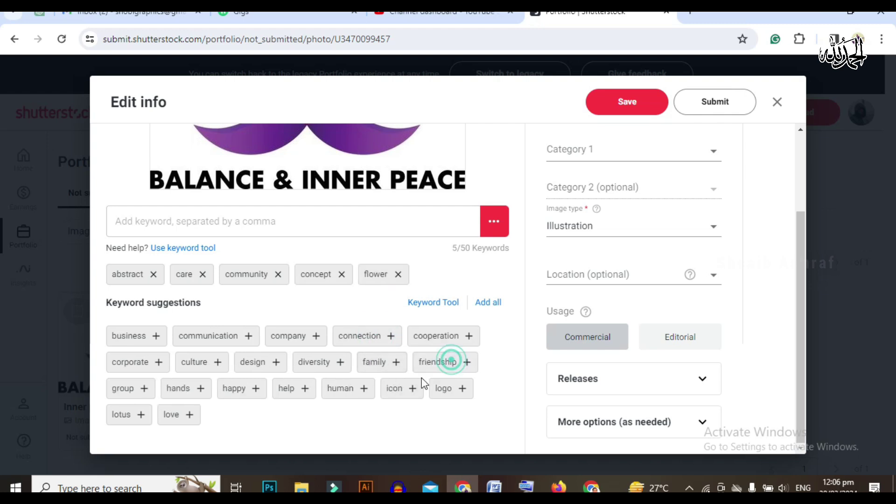
pyautogui.click(277, 361)
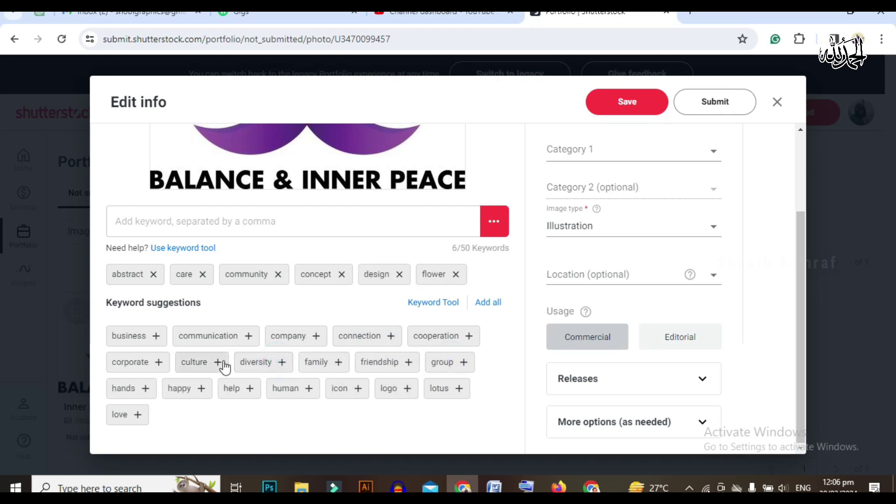
pyautogui.click(217, 363)
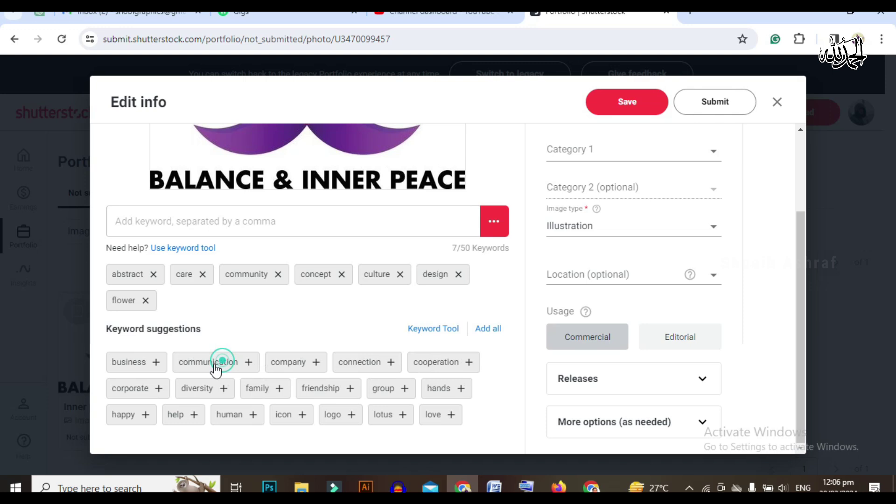
pyautogui.click(145, 415)
pyautogui.click(140, 416)
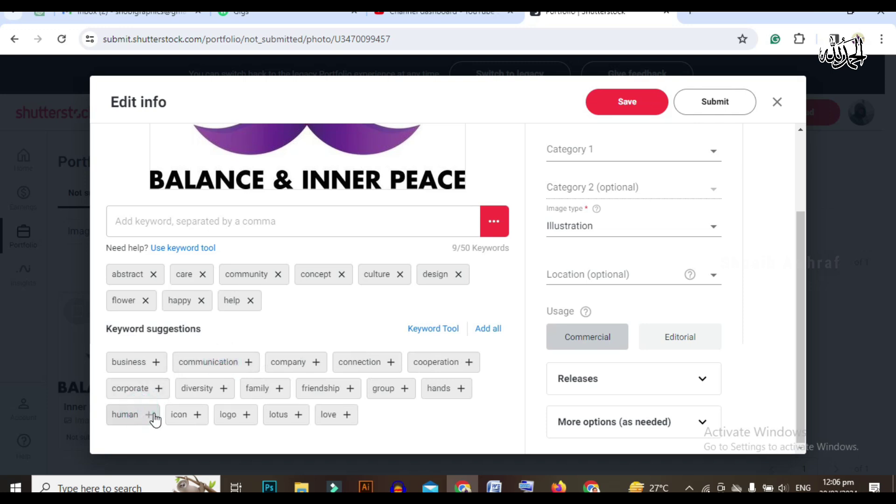
pyautogui.click(153, 417)
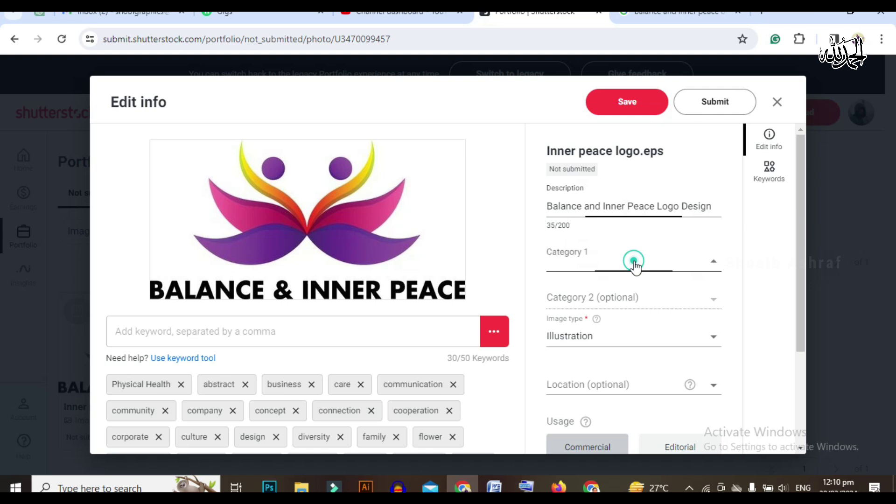
# Set the logo's Category 1 to Healthcare/Medical.
pyautogui.click(634, 263)
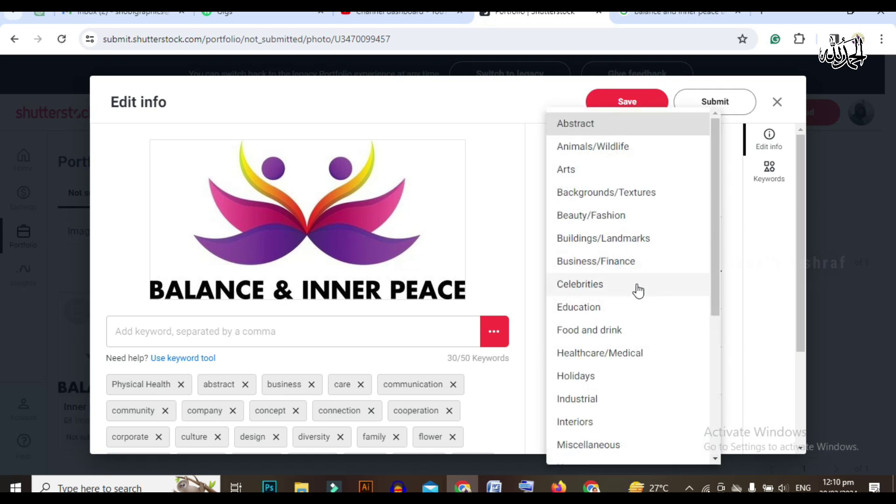
pyautogui.scroll(-3, 638, 293)
pyautogui.click(615, 238)
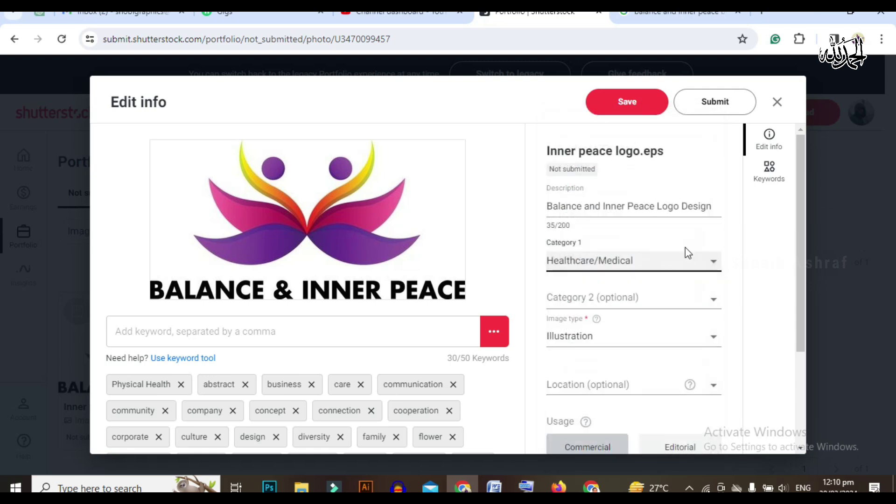
# Keep the image type as Illustration and save the logo's edited info.
pyautogui.scroll(-3, 774, 313)
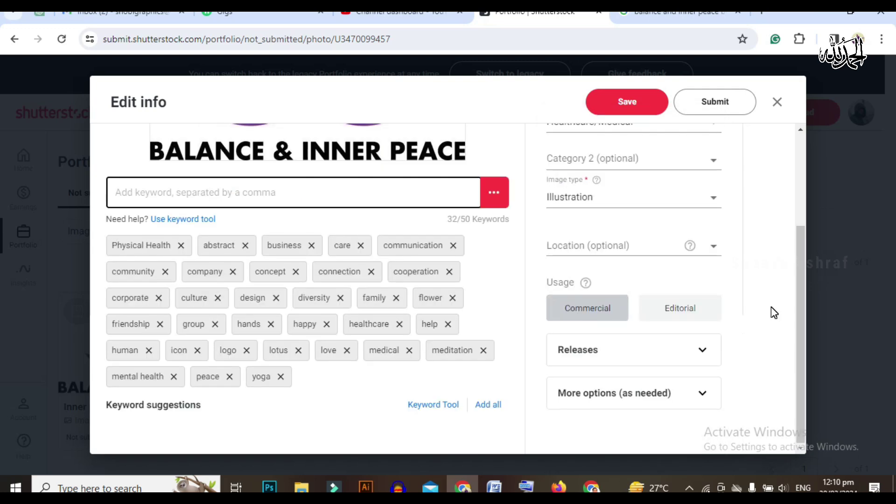
pyautogui.click(702, 350)
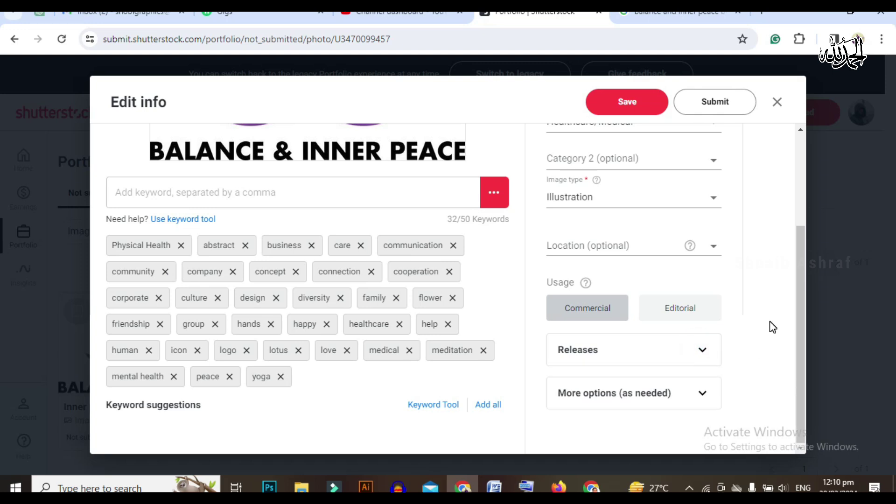
pyautogui.scroll(1, 765, 320)
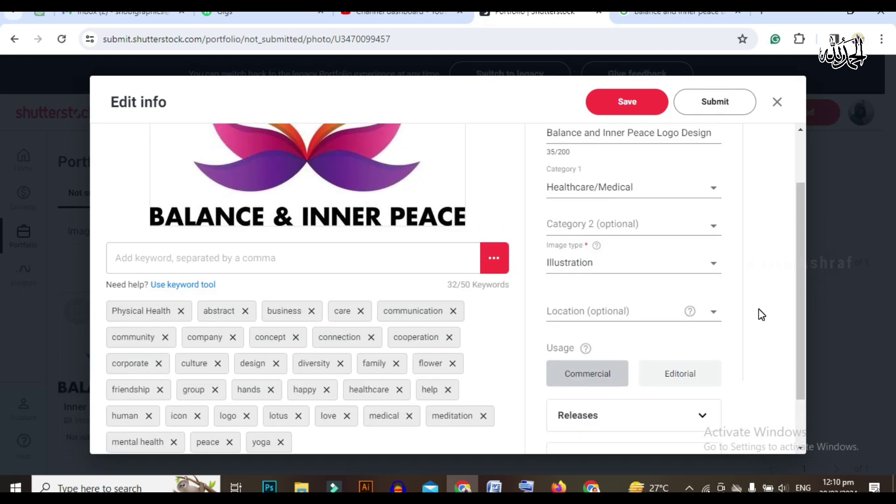
pyautogui.click(713, 275)
pyautogui.click(710, 268)
pyautogui.scroll(1, 677, 196)
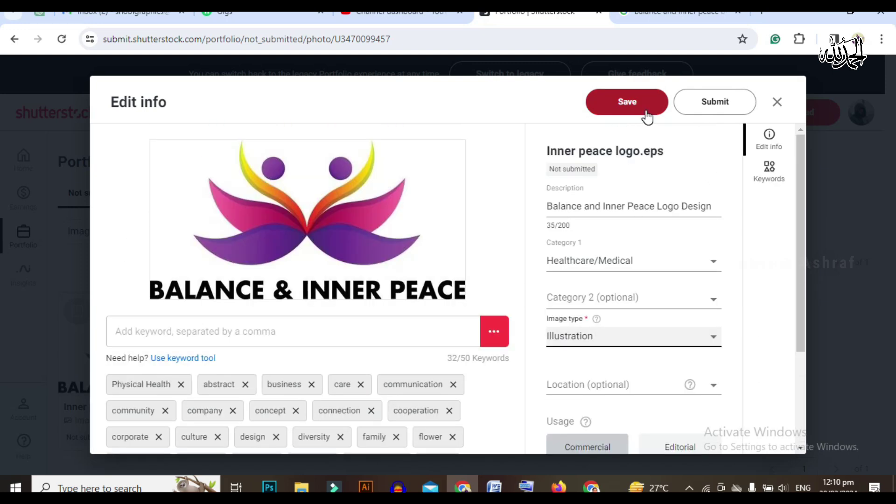
pyautogui.click(647, 114)
# Check the saved details and submit the Inner peace logo for review.
pyautogui.scroll(-2, 738, 254)
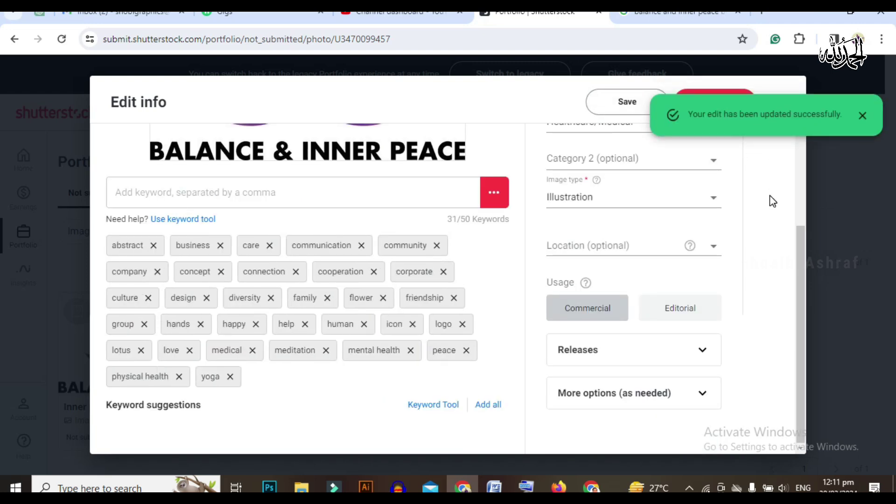
pyautogui.scroll(3, 773, 205)
pyautogui.click(719, 94)
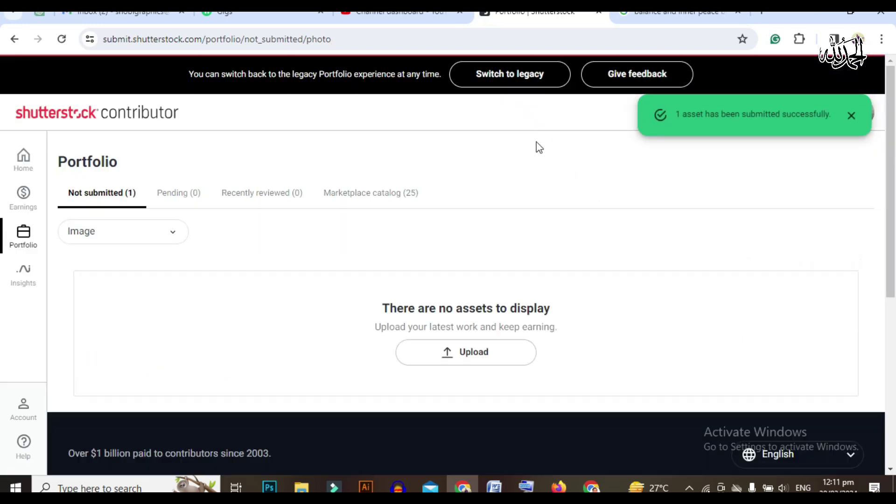
# Examine the portfolio's pending, recently reviewed and marketplace catalog images.
pyautogui.click(195, 198)
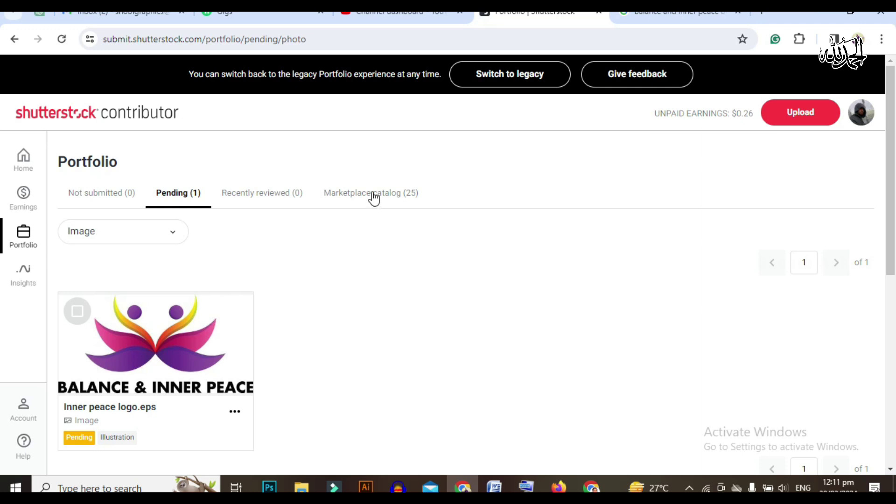
pyautogui.click(271, 204)
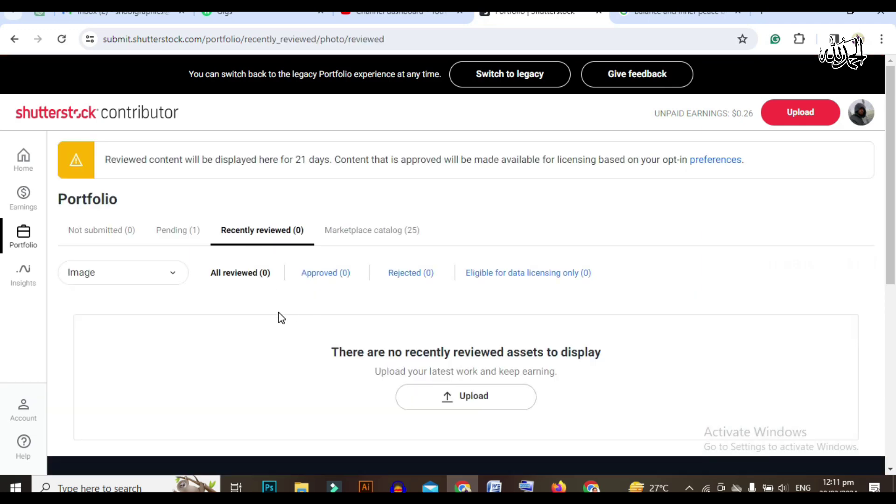
pyautogui.scroll(-3, 279, 313)
pyautogui.click(365, 99)
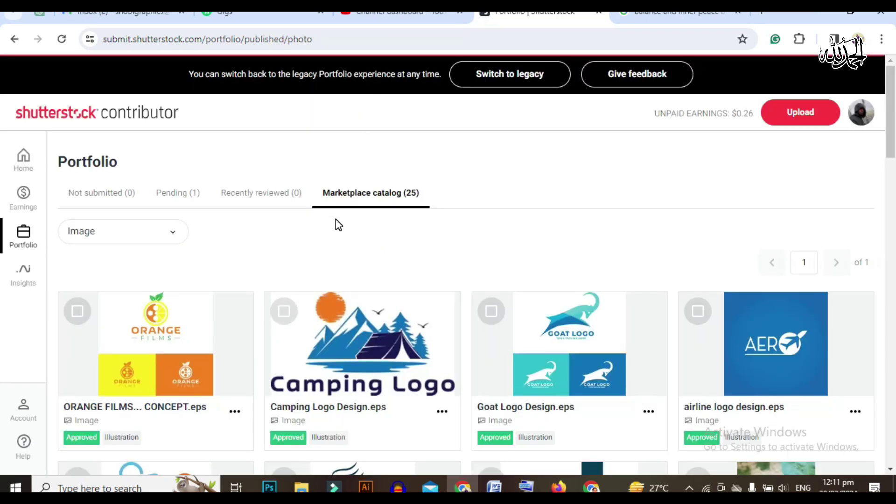
pyautogui.scroll(-1, 336, 220)
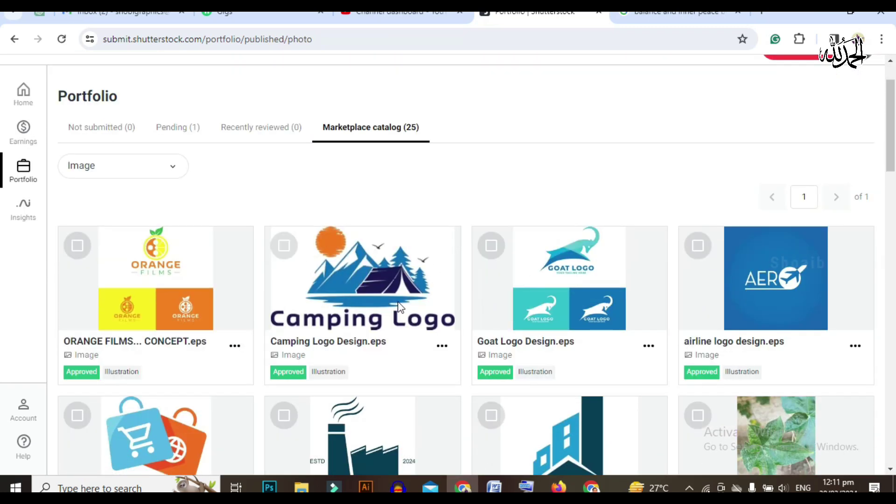
pyautogui.scroll(-1, 282, 322)
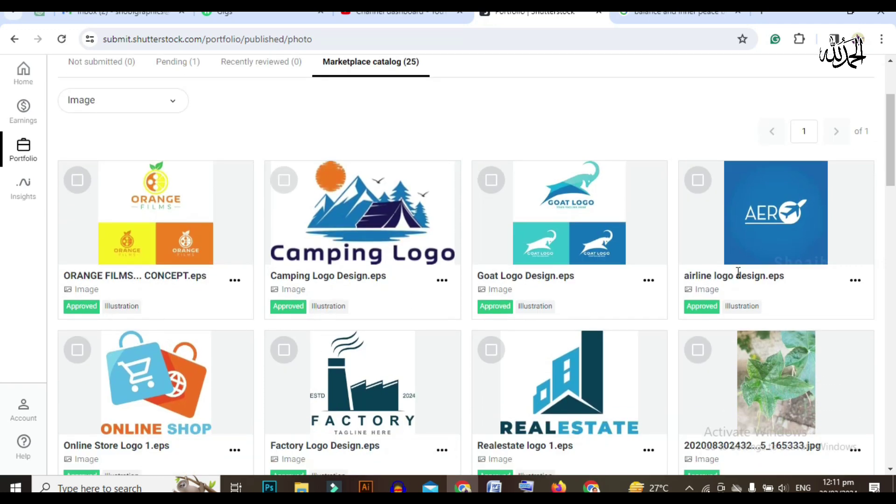
pyautogui.moveTo(889, 160); pyautogui.dragTo(2, 128)
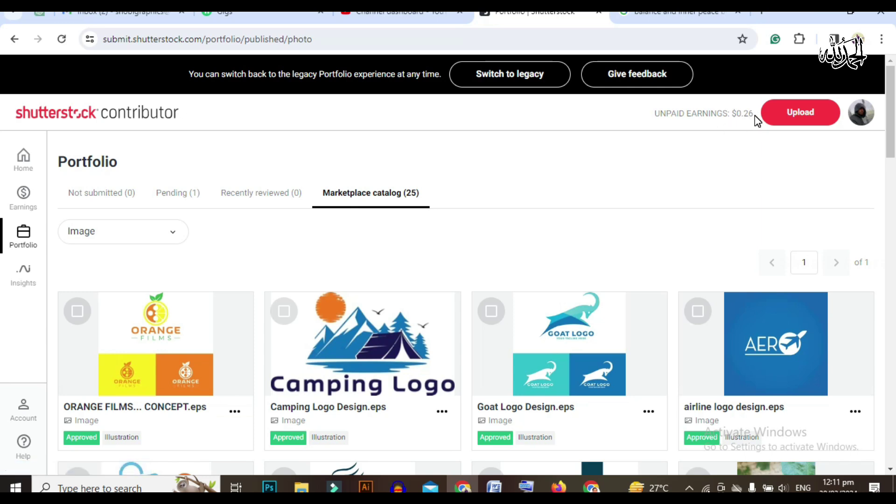
# Switch to the Shutterstock customer site and open the Logos category among its vector graphics.
pyautogui.click(743, 14)
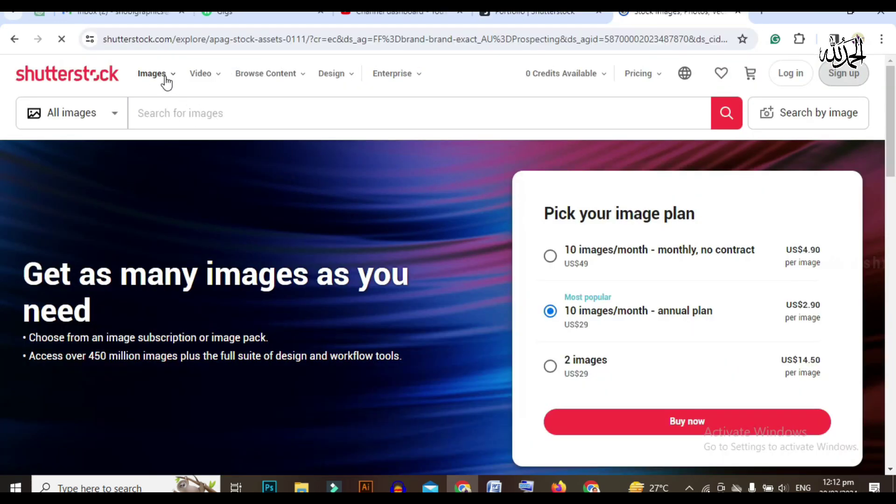
pyautogui.moveTo(166, 82)
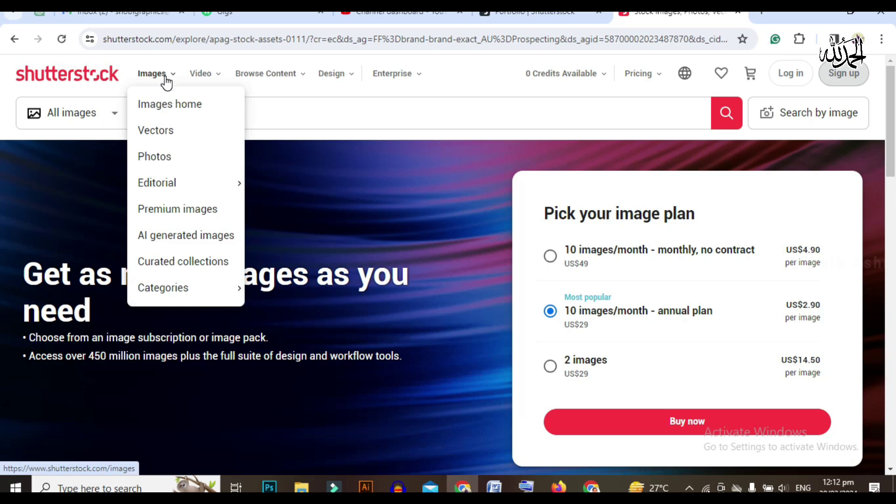
pyautogui.click(167, 129)
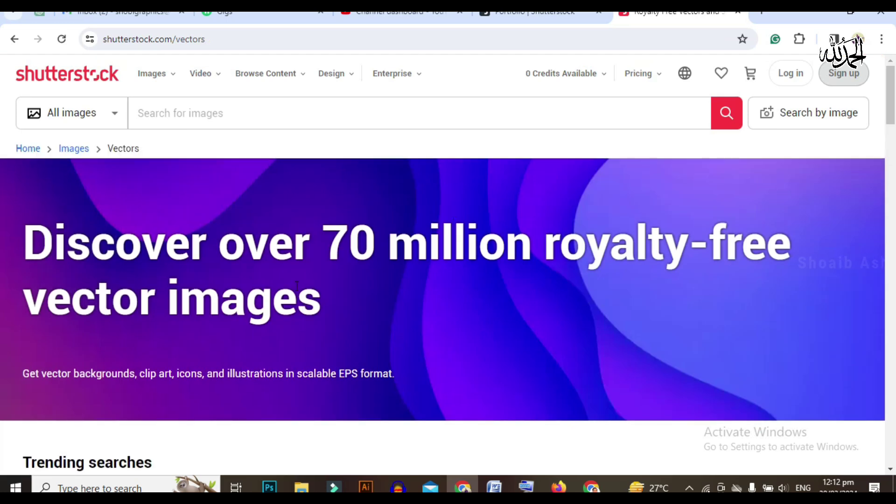
pyautogui.scroll(-4, 312, 279)
pyautogui.scroll(-5, 313, 284)
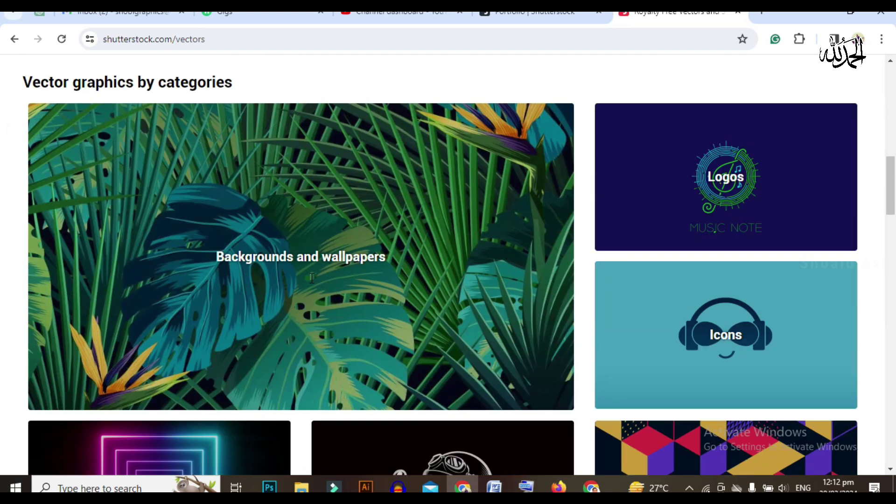
pyautogui.scroll(-1, 306, 294)
pyautogui.click(713, 140)
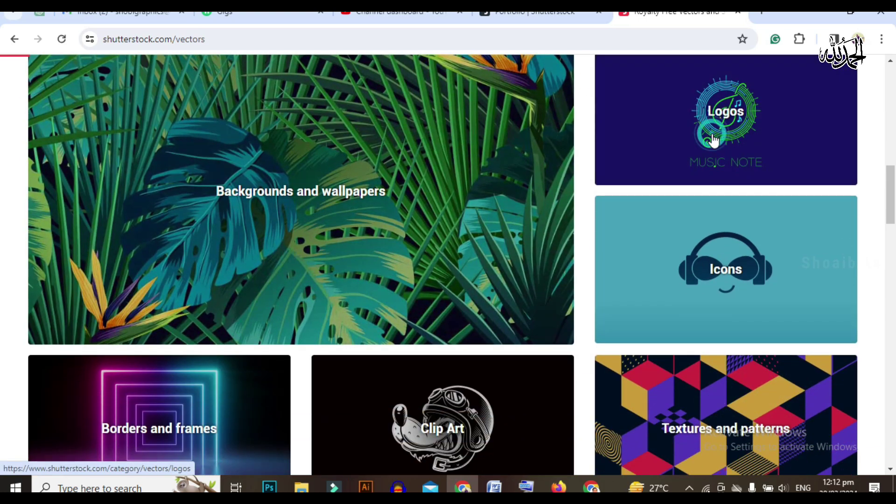
# Open the pricing page in a new tab and look through the trending logos on the Logos category page.
pyautogui.scroll(-3, 676, 300)
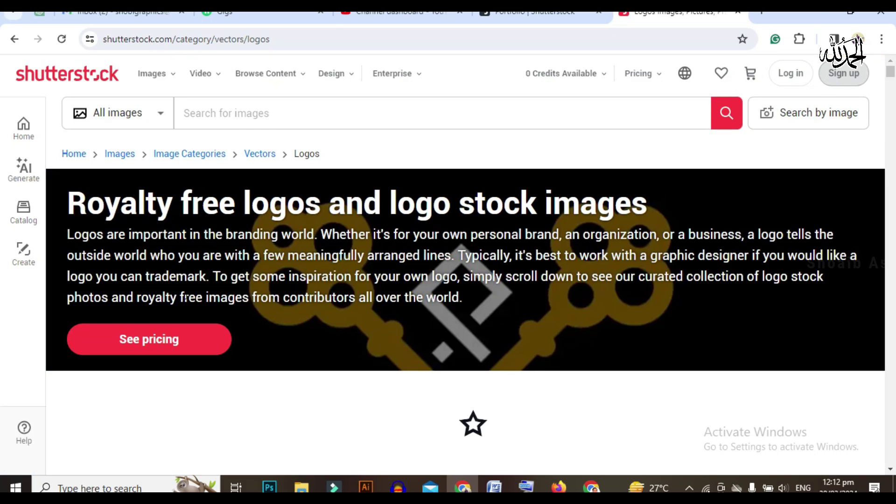
pyautogui.rightClick(164, 339)
pyautogui.click(244, 159)
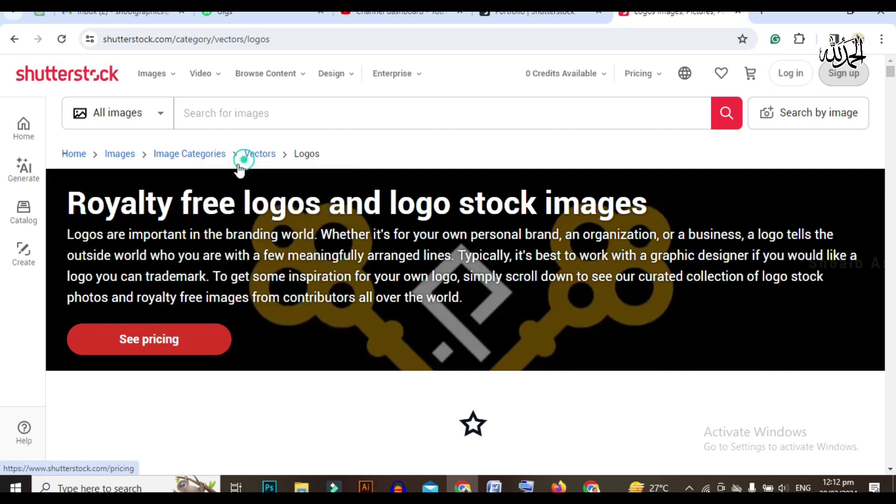
pyautogui.scroll(-8, 407, 262)
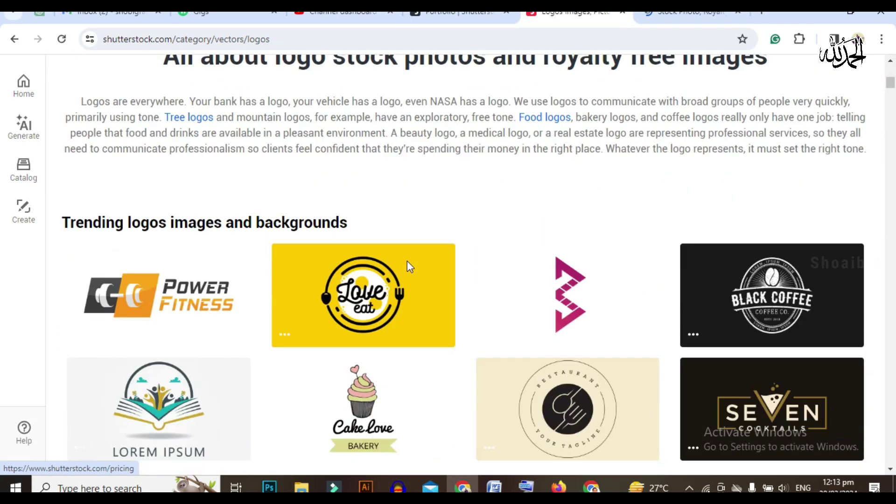
pyautogui.scroll(-2, 407, 264)
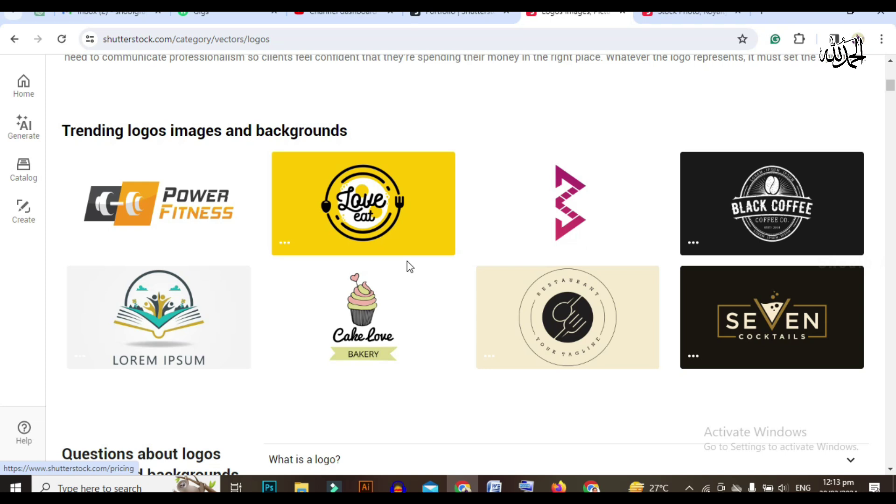
pyautogui.scroll(-4, 407, 261)
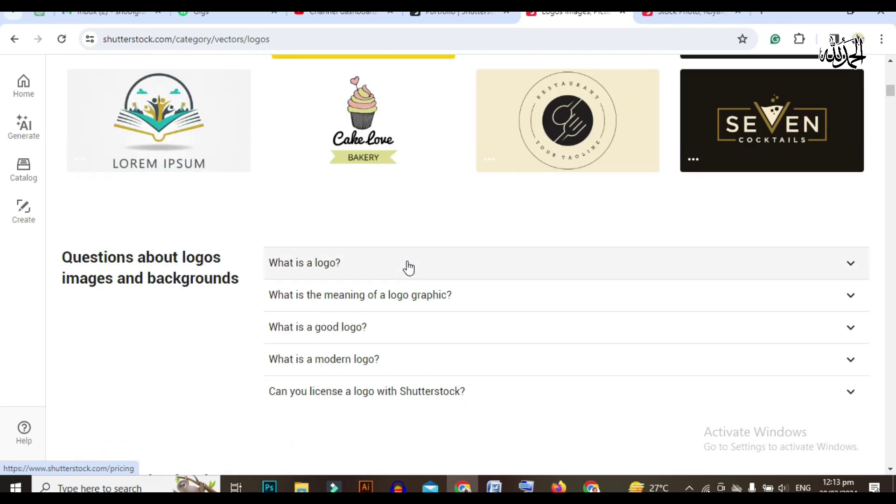
# Examine the trending logos, the logo questions and the royalty-free logo listings on the Logos category page.
pyautogui.scroll(4, 409, 268)
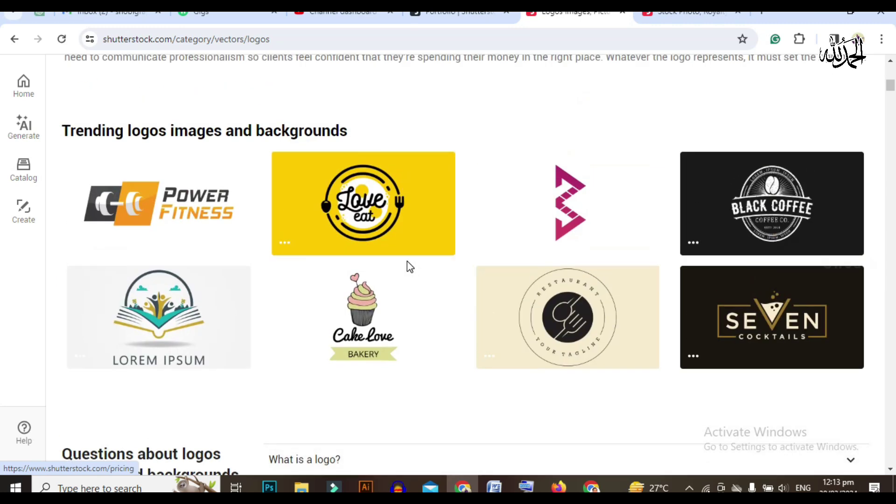
pyautogui.scroll(-10, 410, 267)
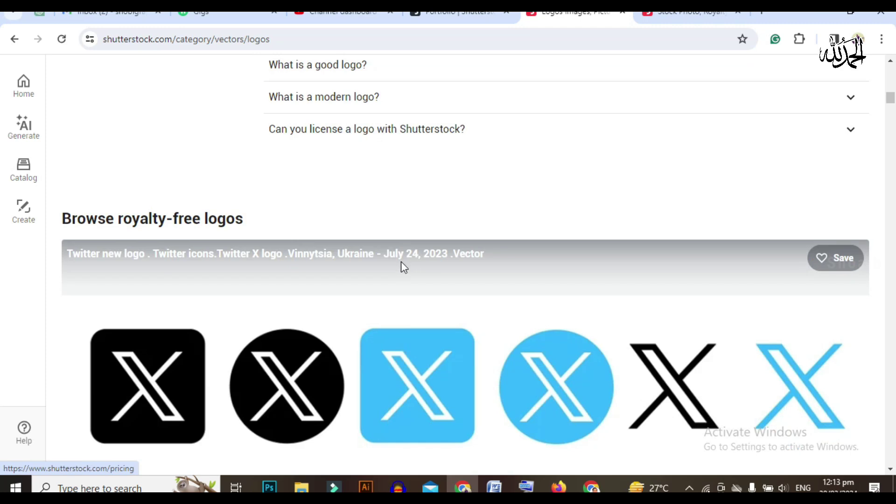
pyautogui.scroll(-5, 459, 203)
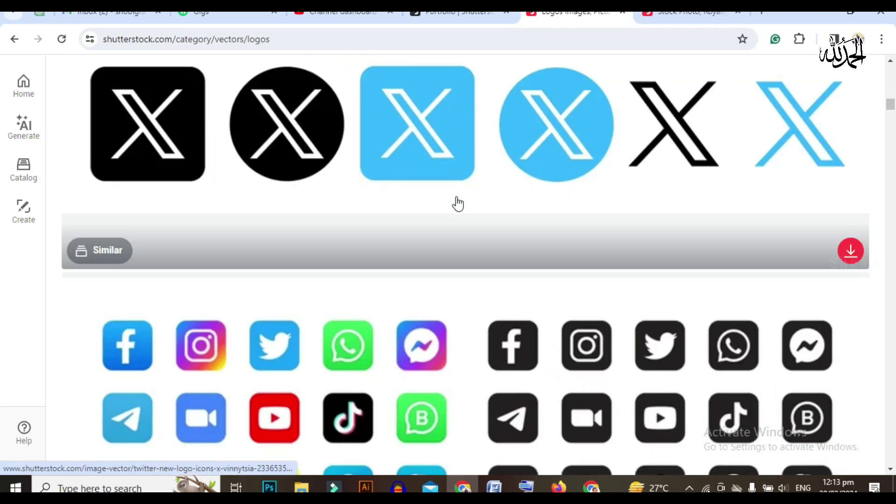
pyautogui.scroll(-18, 457, 203)
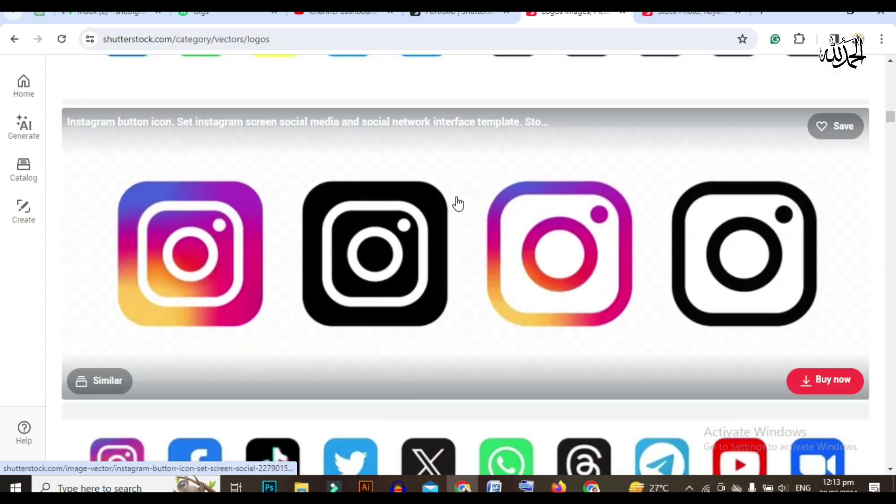
pyautogui.moveTo(891, 125); pyautogui.dragTo(891, 66)
pyautogui.scroll(-10, 810, 122)
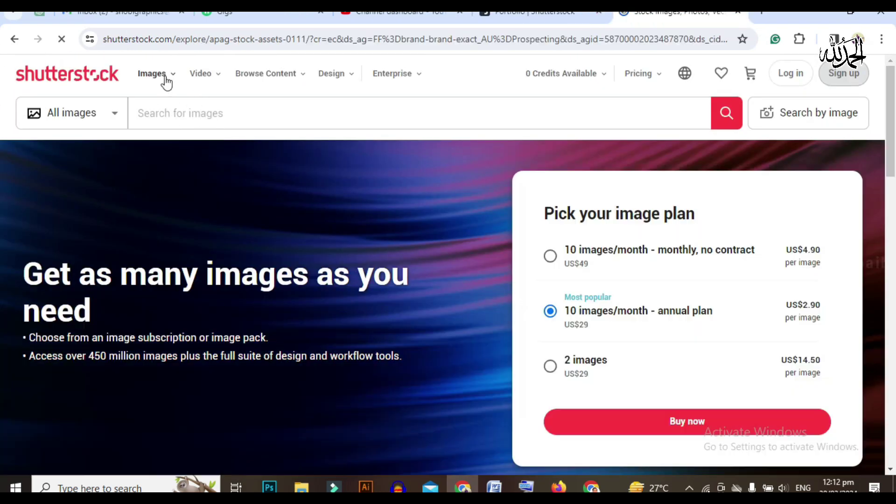
# Open the Vectors section of Shutterstock's image offerings from the image plan page.
pyautogui.moveTo(166, 82)
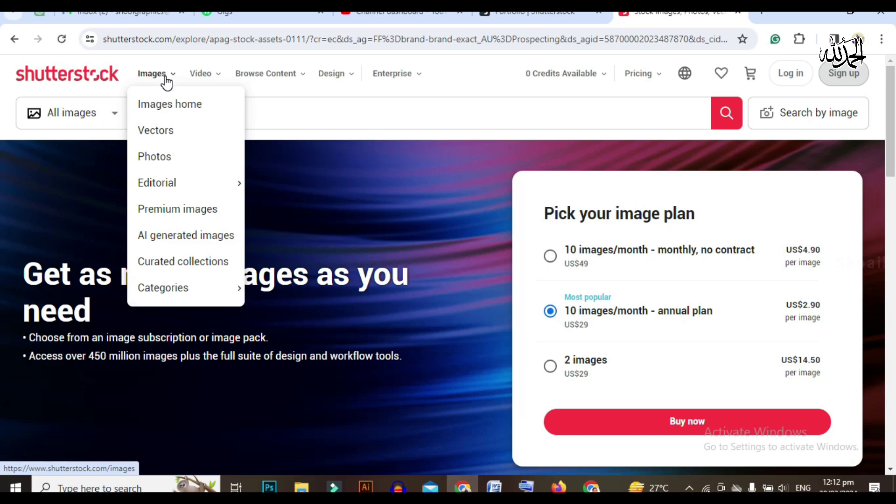
pyautogui.click(166, 130)
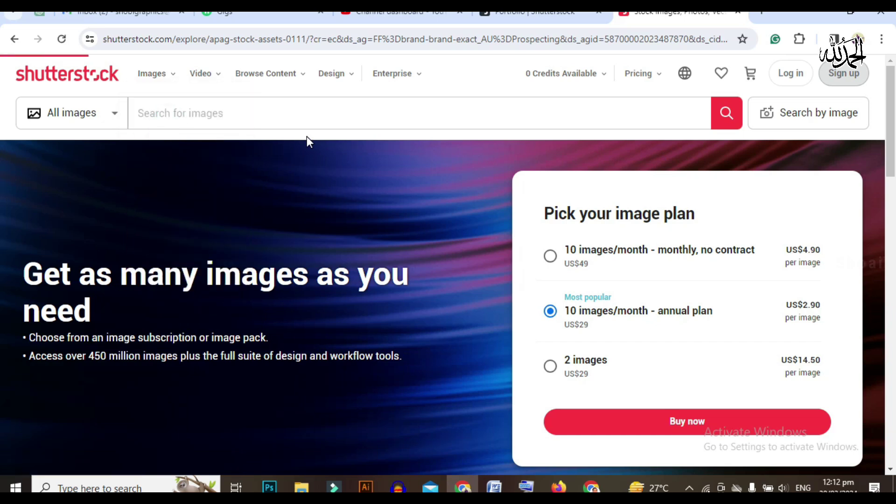